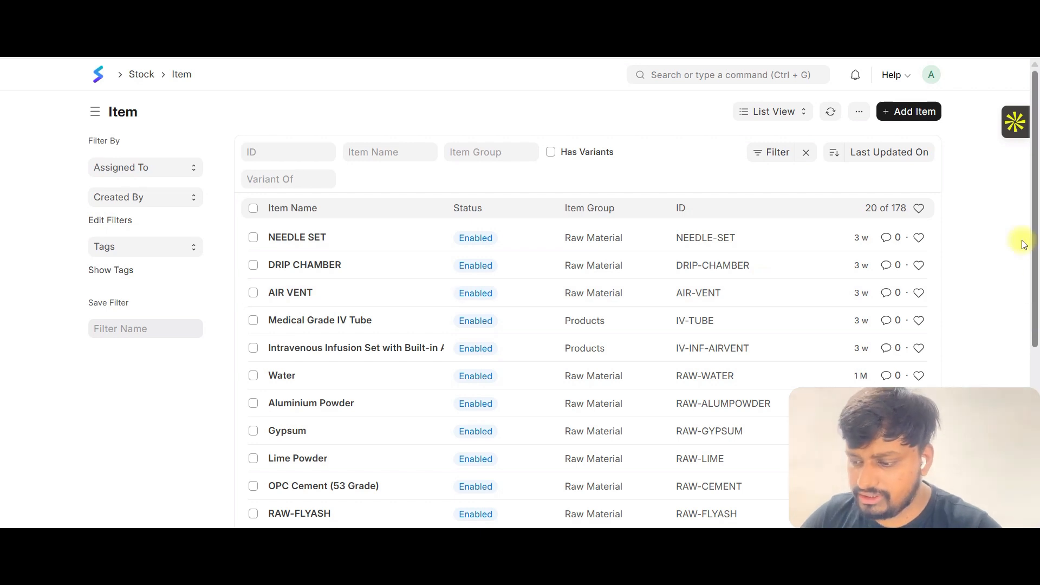
Open the Item list from the Items Catalogue of the Stock workspace.
left_click(99, 81)
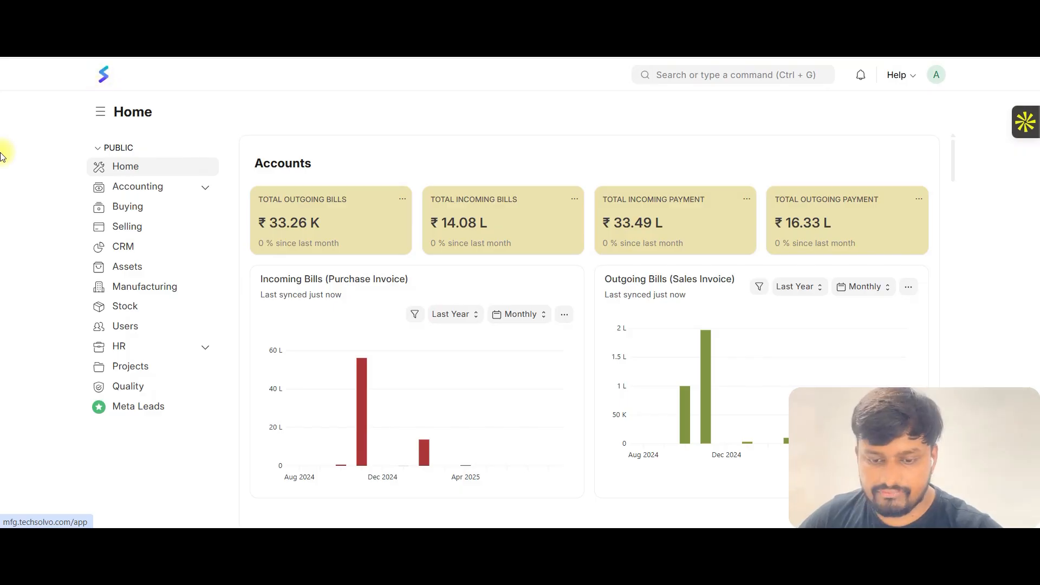
left_click(136, 315)
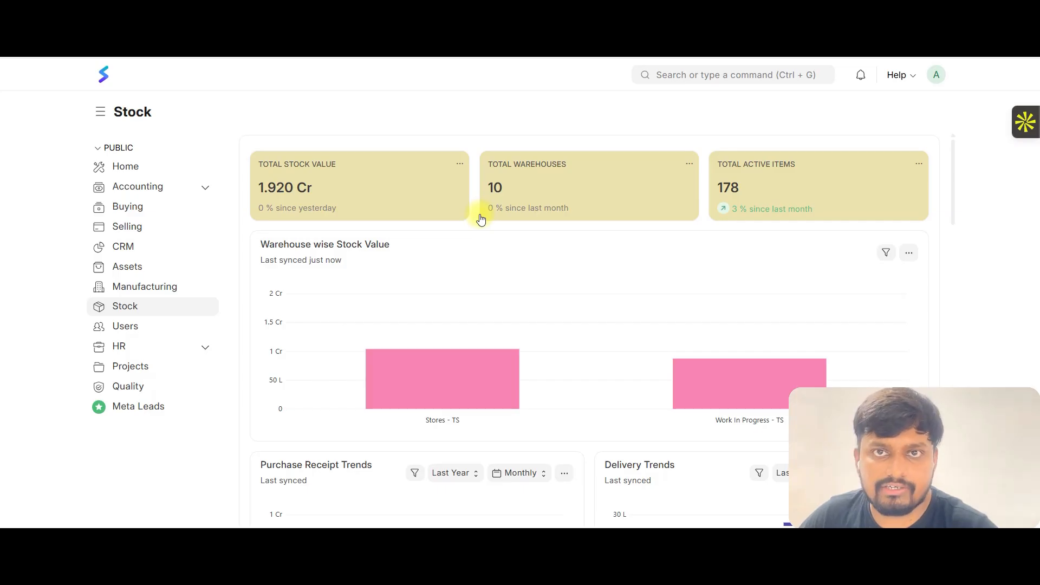
scroll(481, 219, "down", 5)
scroll(481, 218, "down", 12)
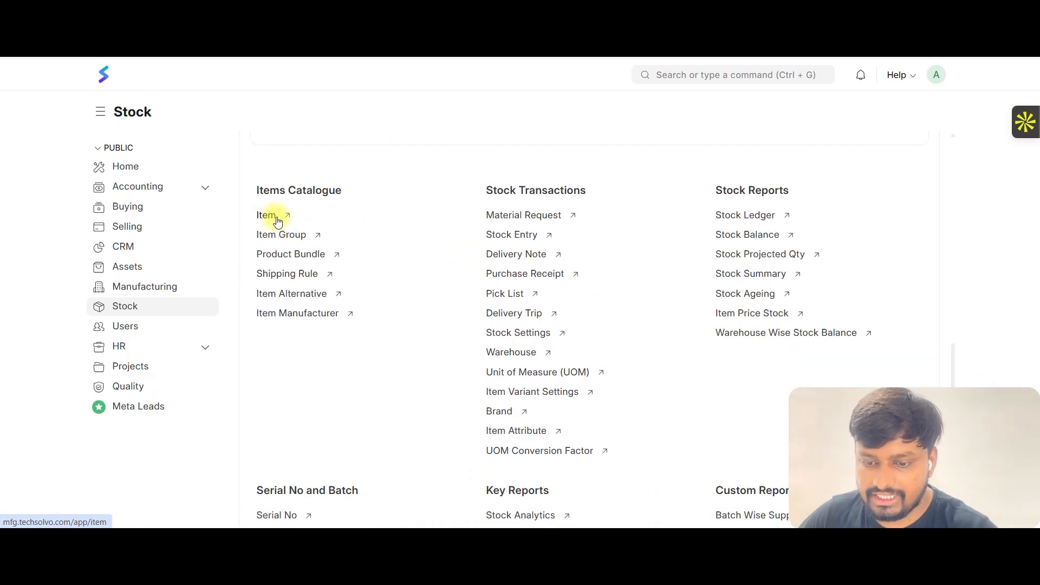
mouse_move(272, 222)
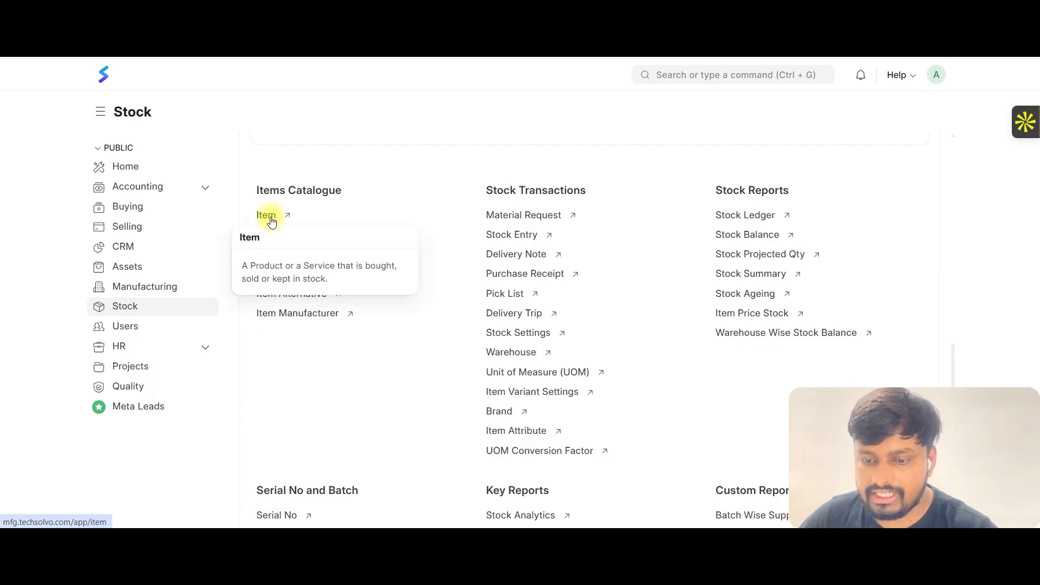
left_click_drag(258, 194, 328, 194)
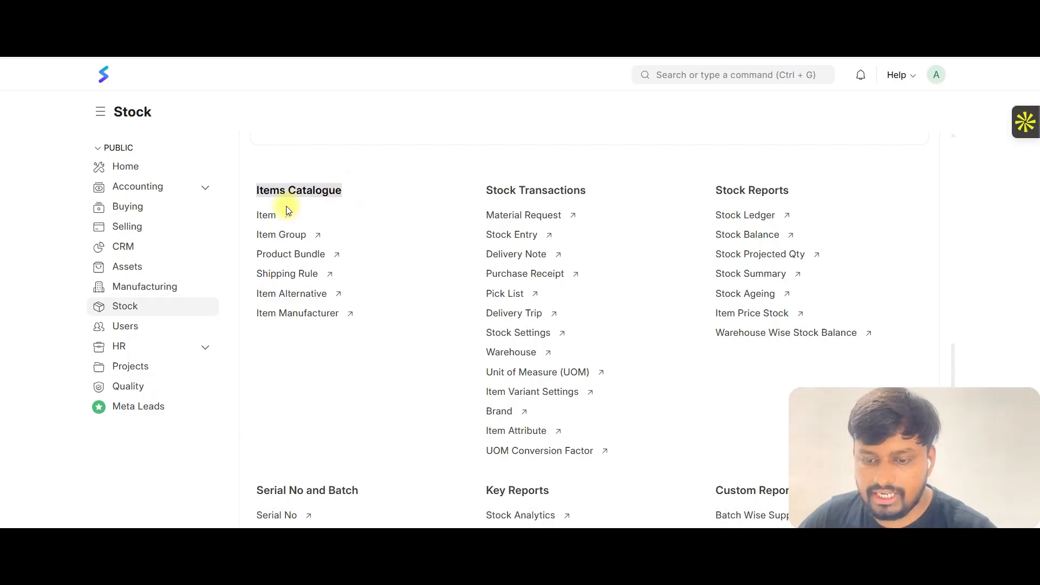
left_click(268, 216)
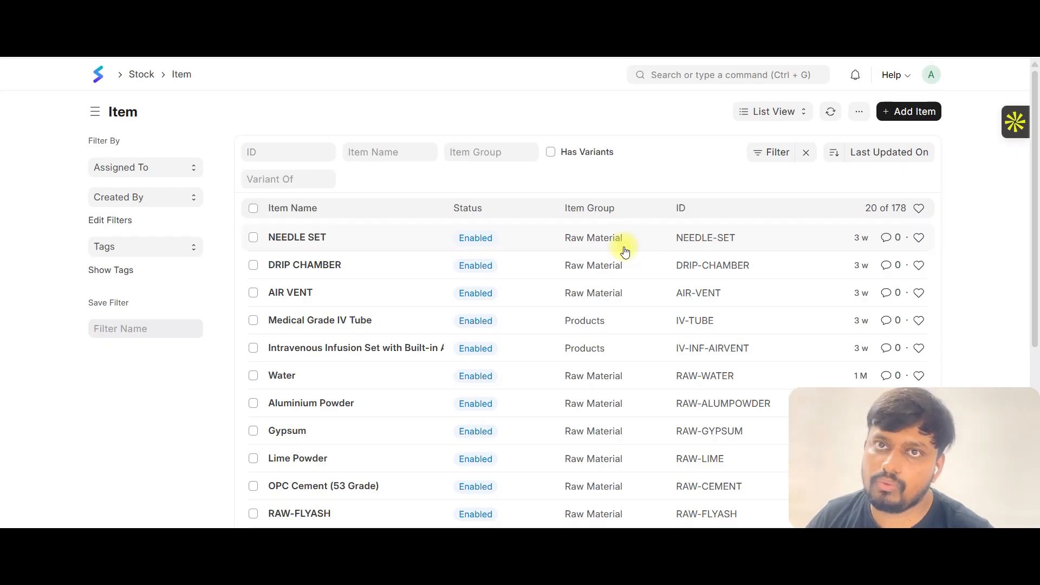
Start a new item in the full item form with item code MED-001.
left_click(924, 112)
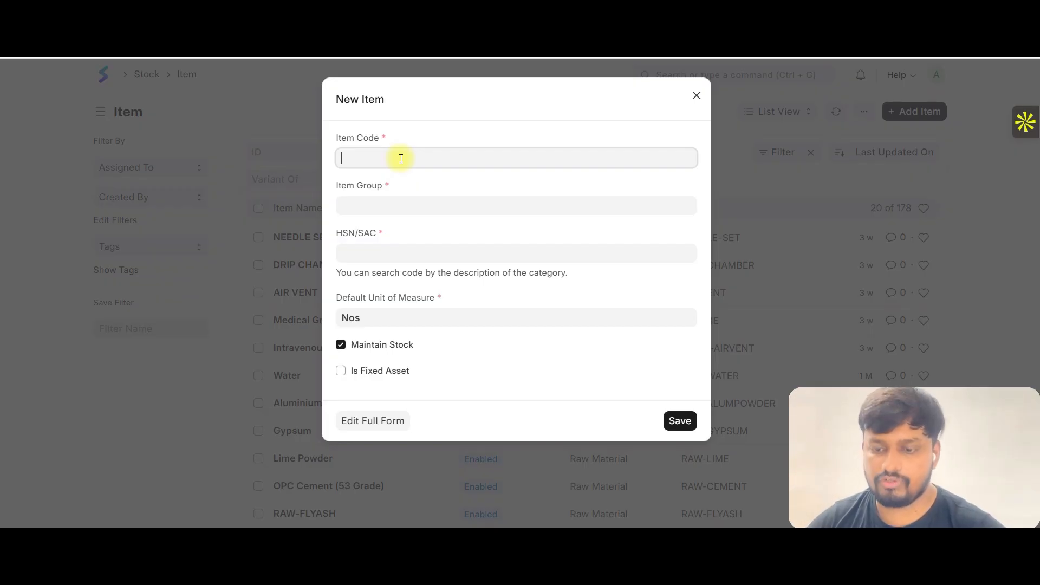
left_click(391, 430)
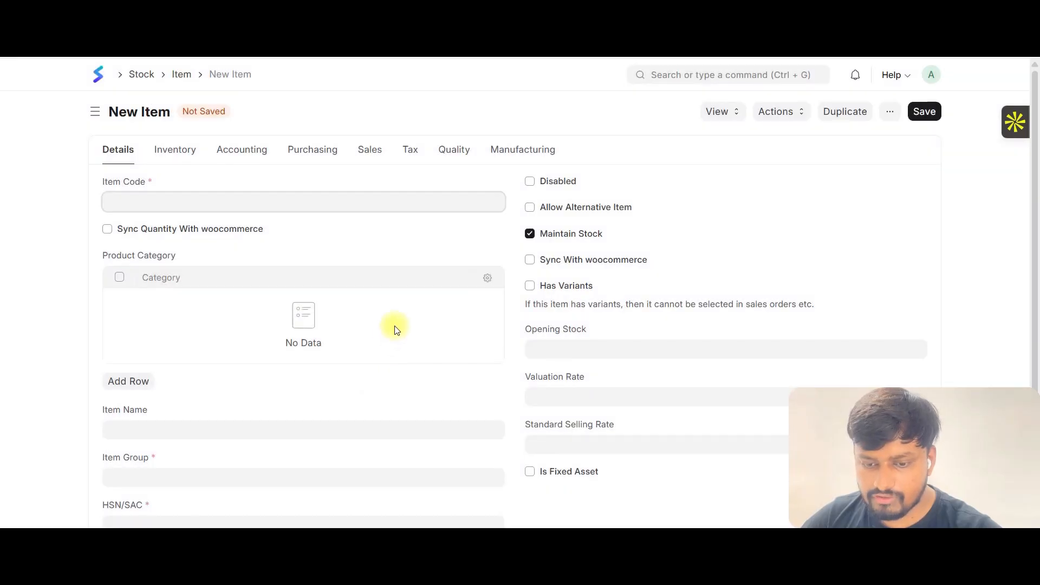
scroll(597, 246, "down", 3)
scroll(596, 253, "up", 3)
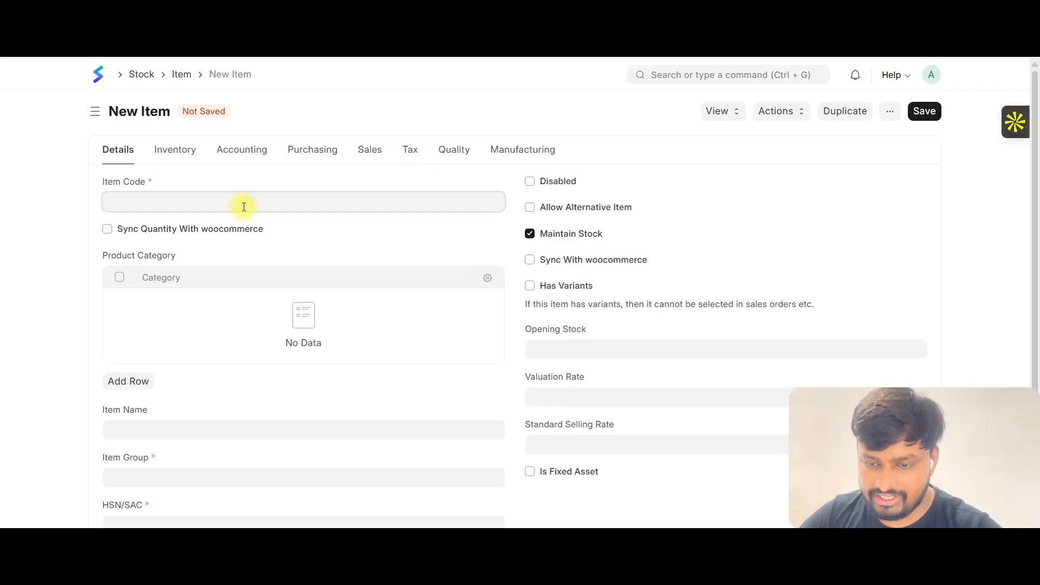
type("MED-001")
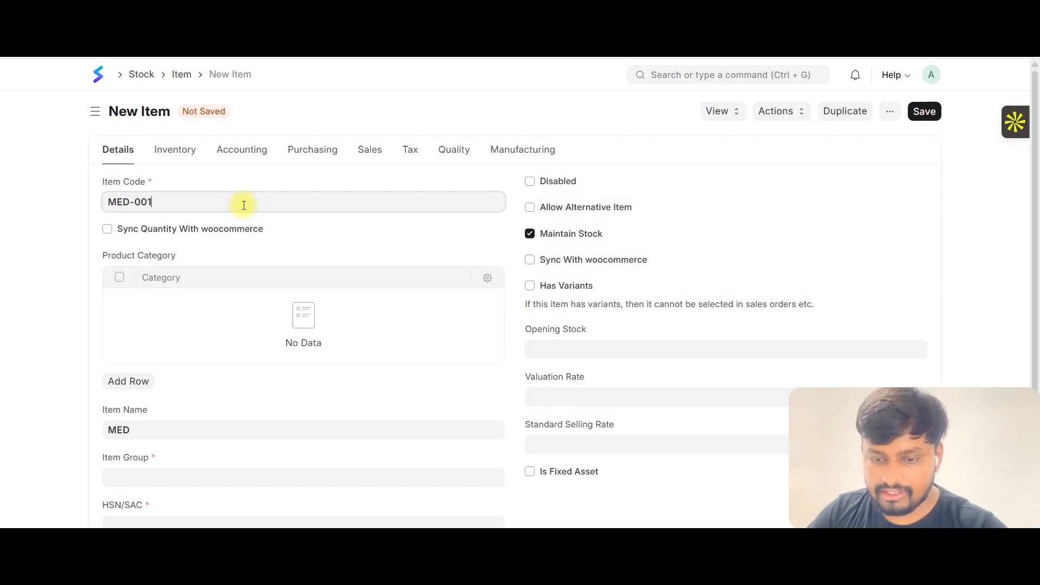
Set the item name to Paracetamol 500mg Tablet.
scroll(239, 184, "down", 2)
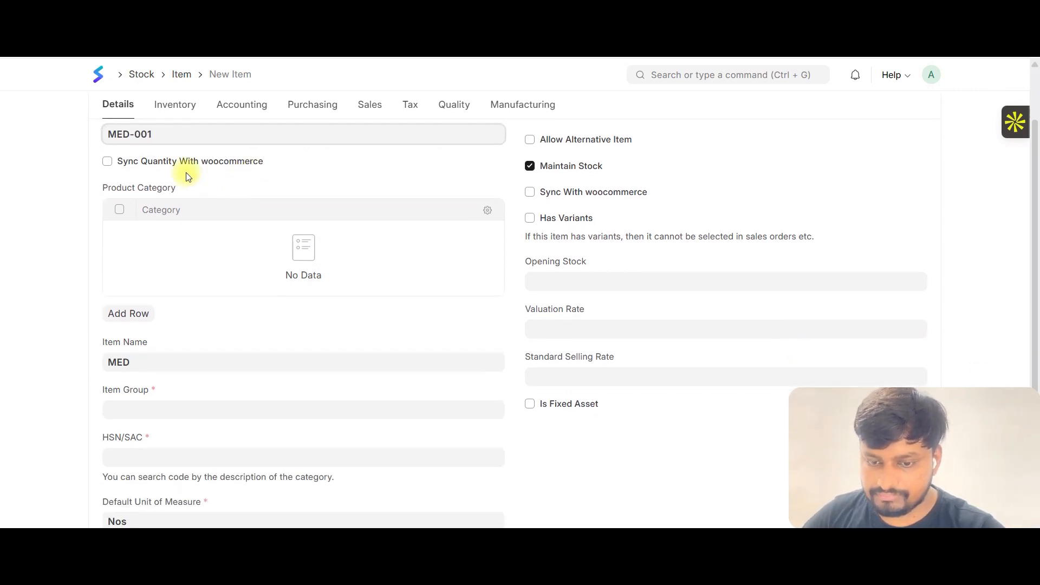
left_click(149, 363)
key("ctrl+a")
type("Pa")
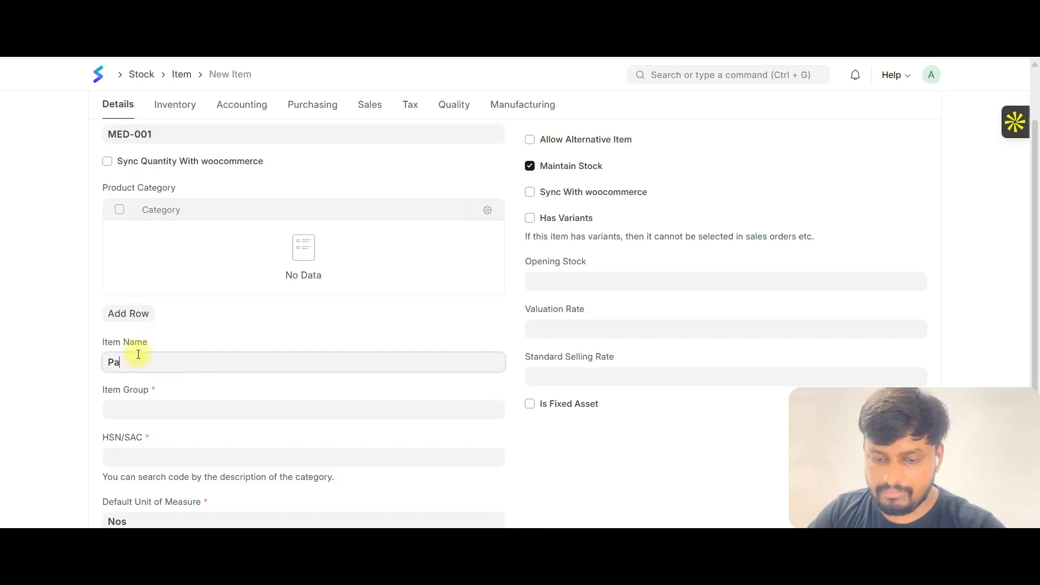
type("racetamo")
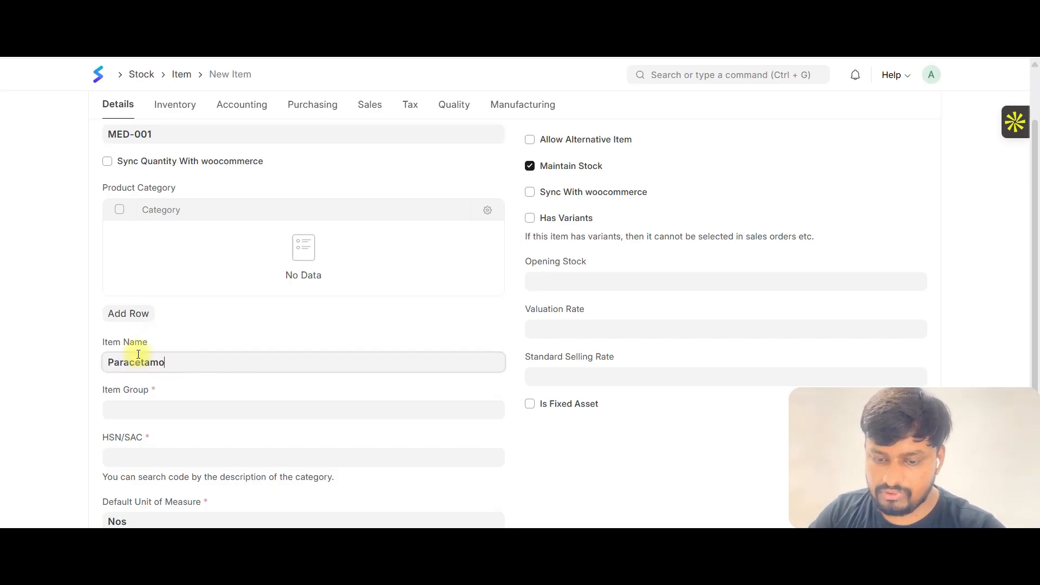
type("l 500m")
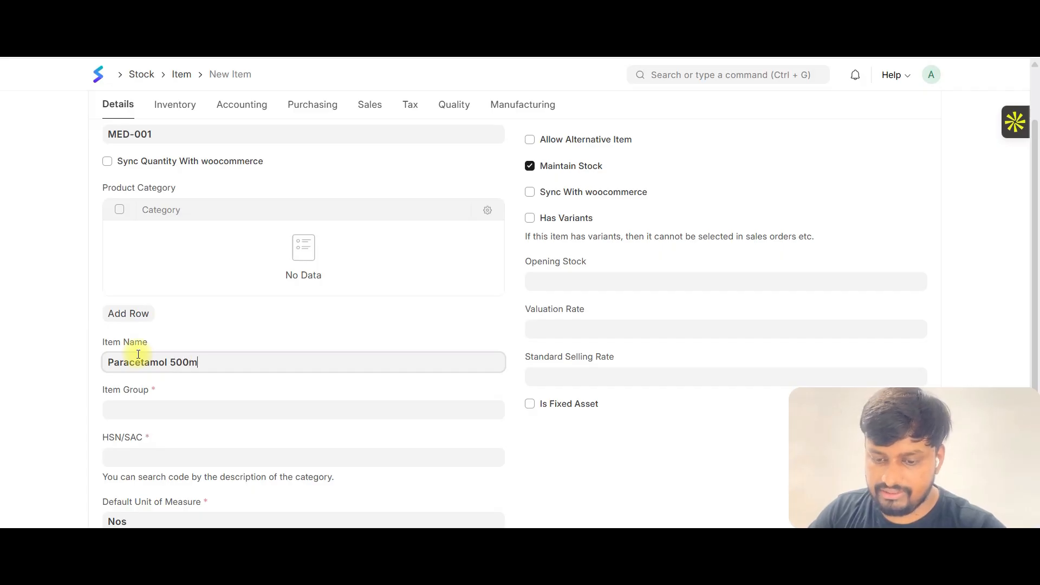
type("g Tablet")
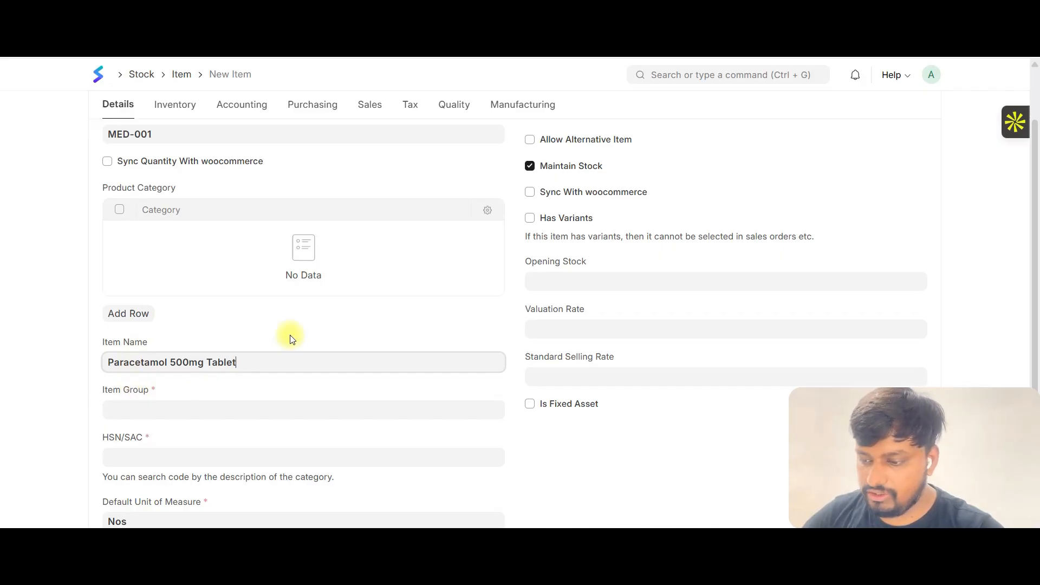
Set the item group to Products.
scroll(228, 363, "down", 1)
left_click(166, 339)
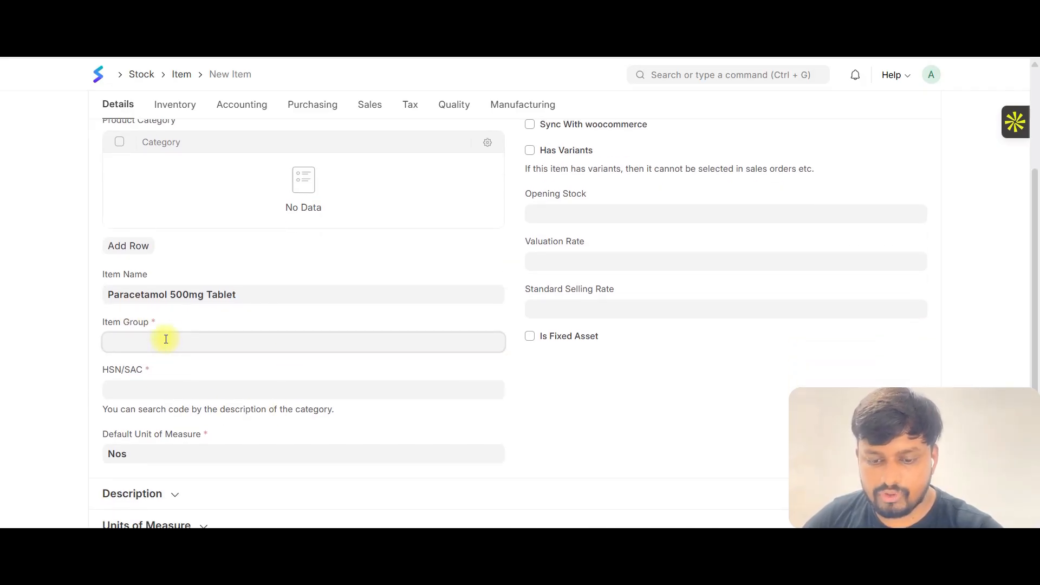
scroll(151, 401, "down", 1)
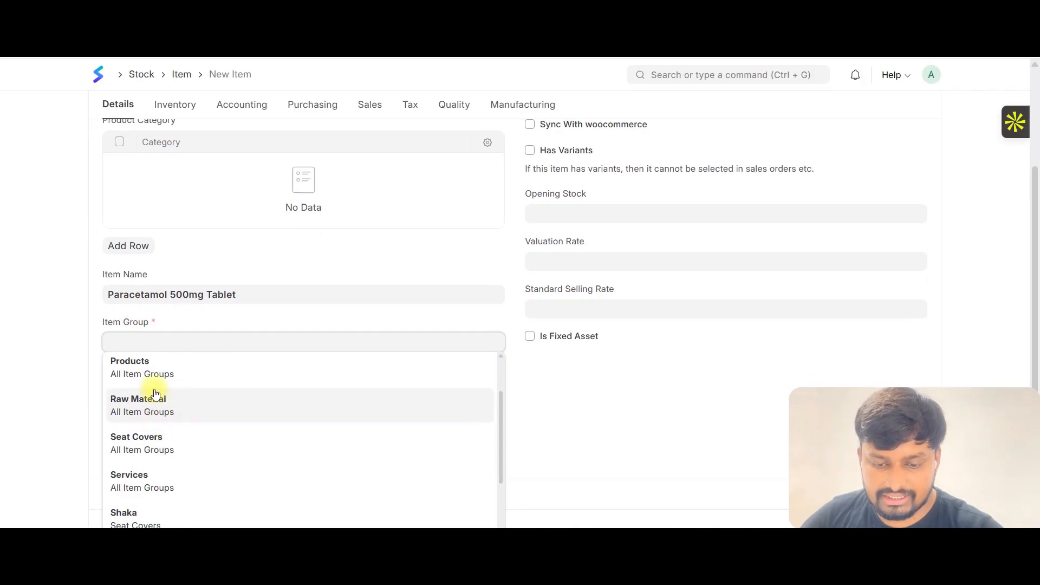
left_click(139, 376)
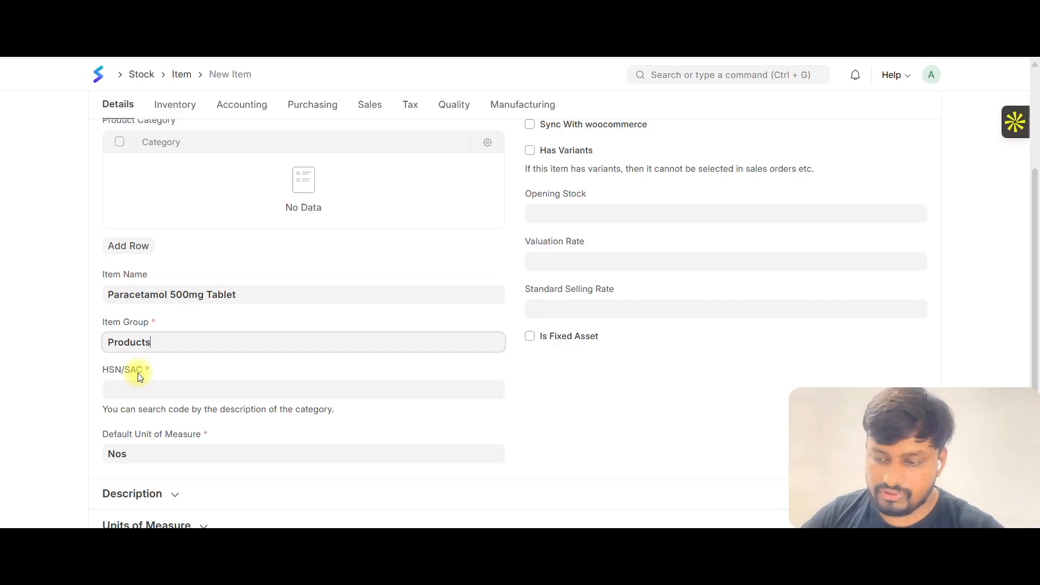
Search the HSN/SAC codes for medicine and assign code 300220.
scroll(179, 327, "down", 1)
left_click(151, 445)
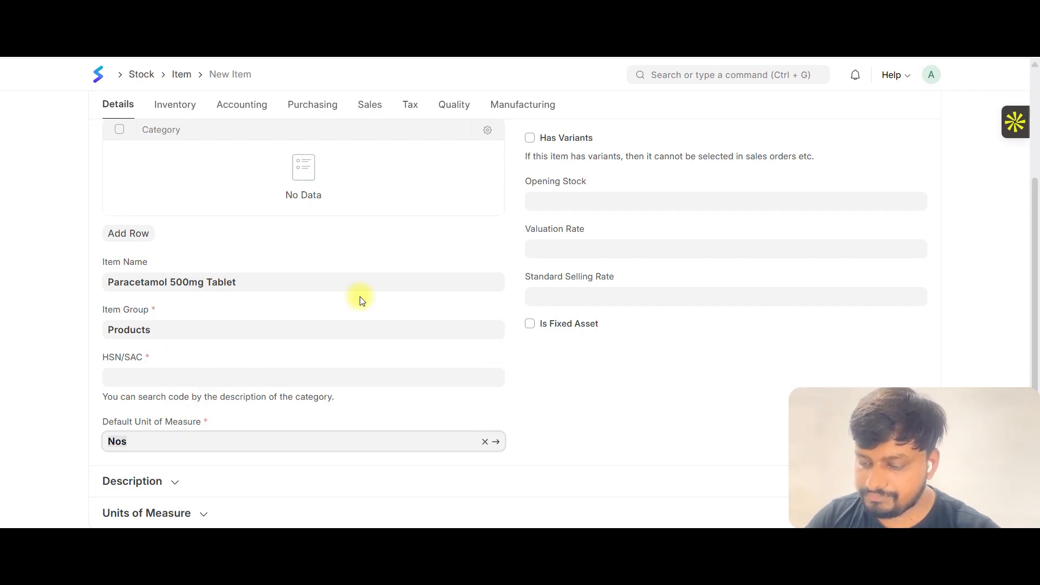
left_click(260, 379)
type("medicine")
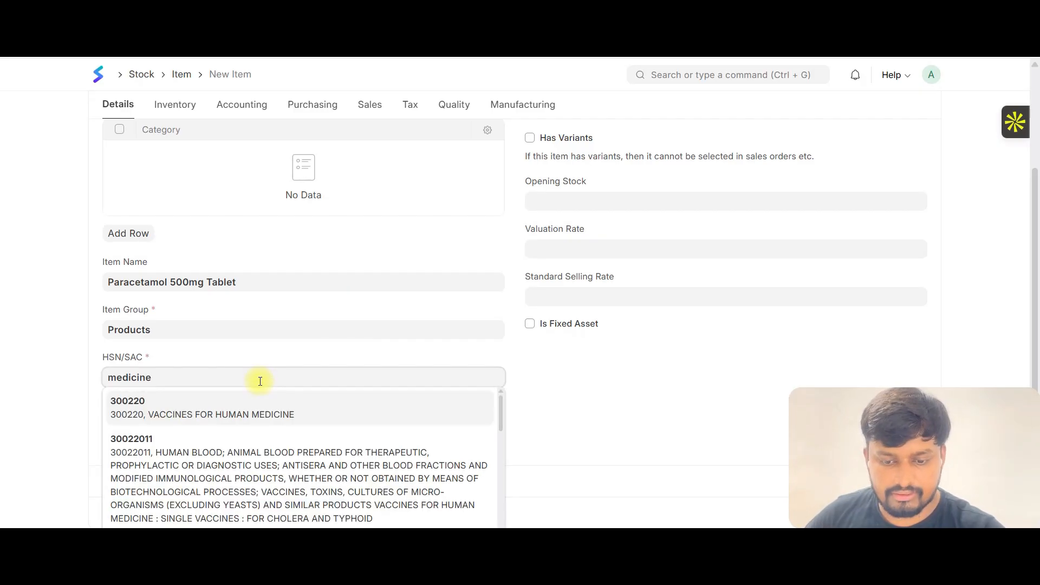
left_click(143, 414)
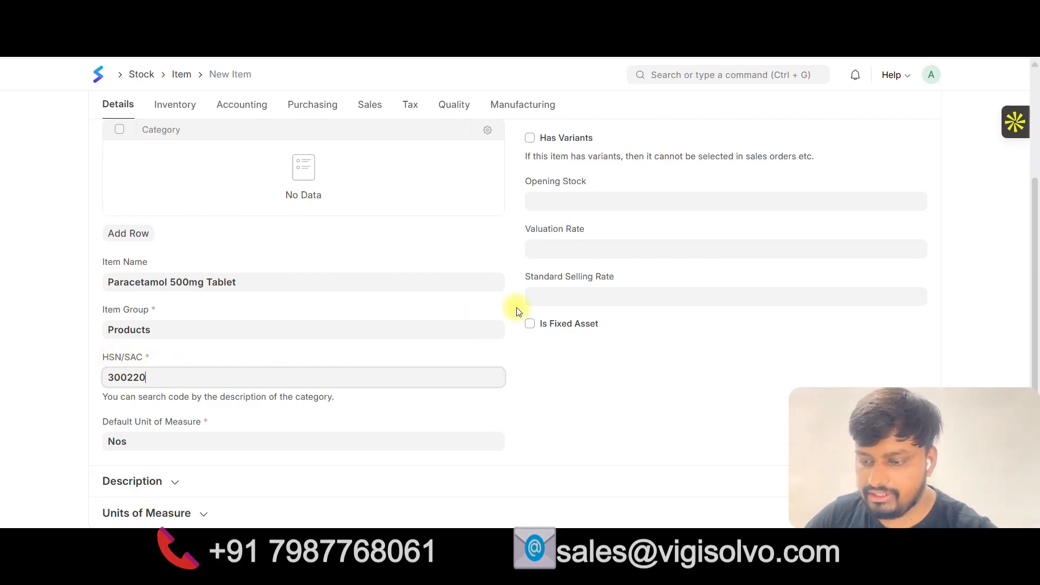
Set the valuation rate to 1 and the standard selling rate to 1.50.
left_click(549, 200)
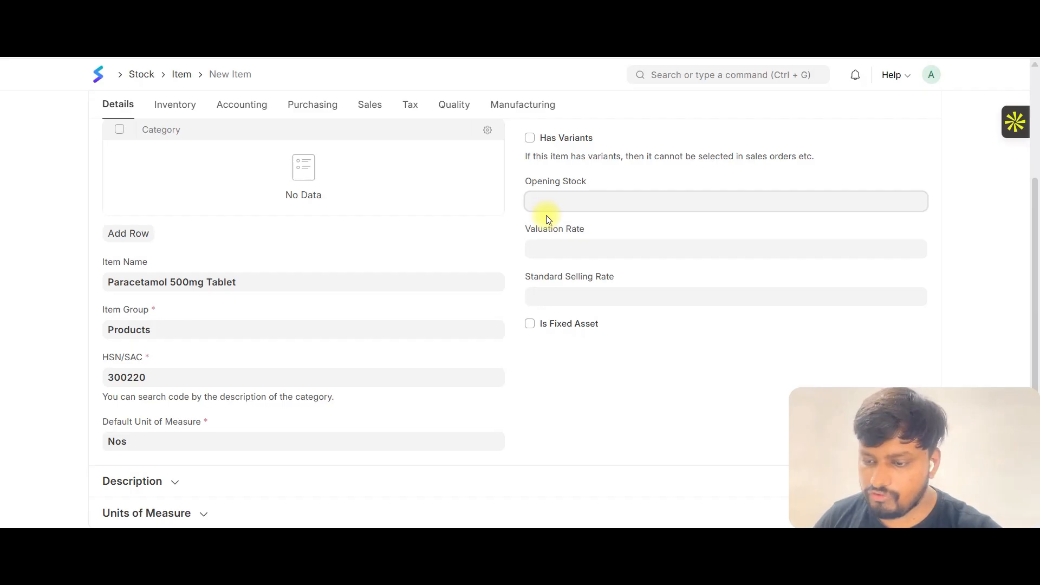
left_click(551, 247)
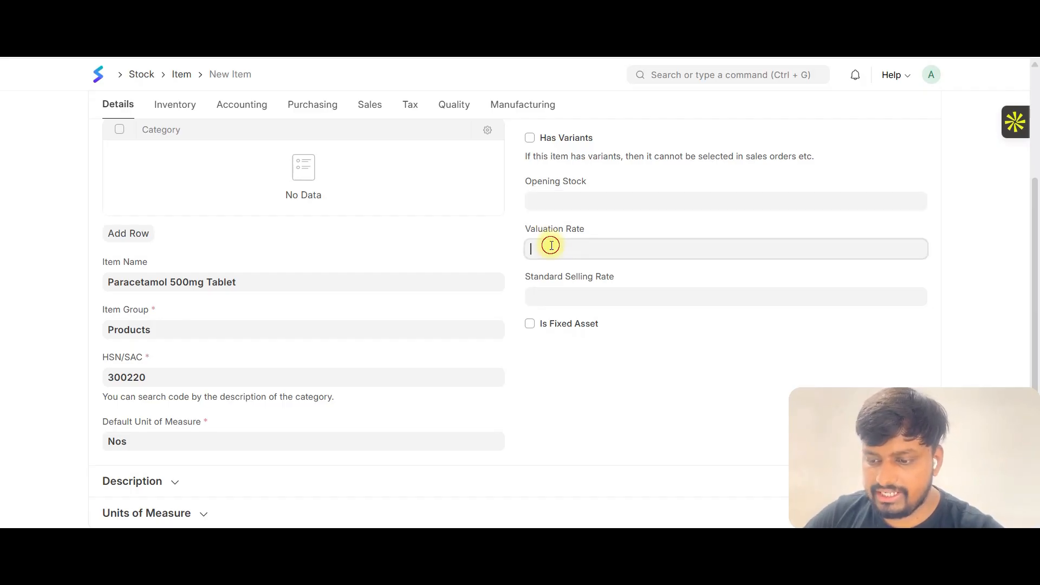
key("Tab")
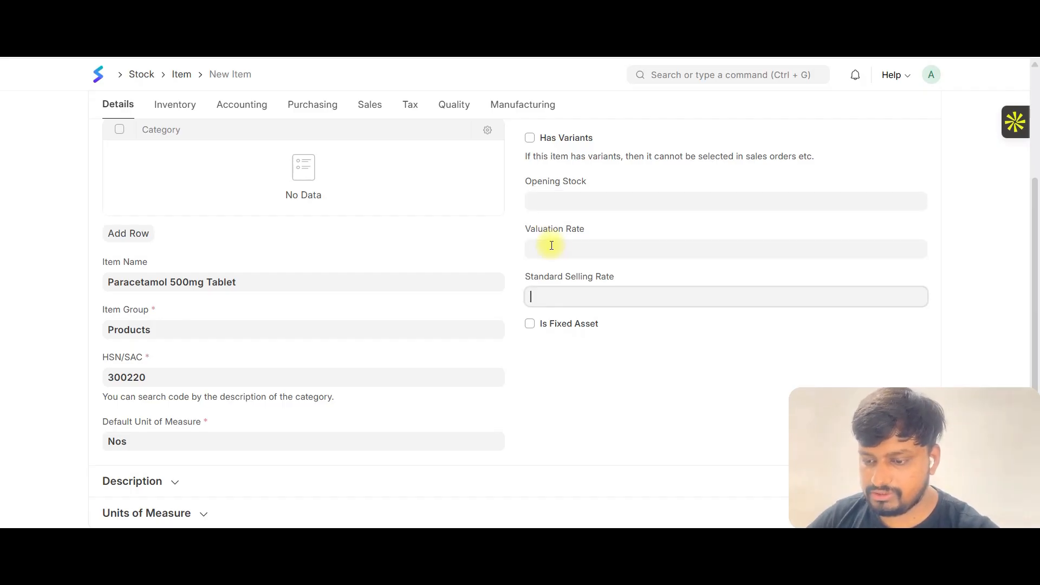
left_click(551, 245)
type("1")
key("Tab")
type("1.50")
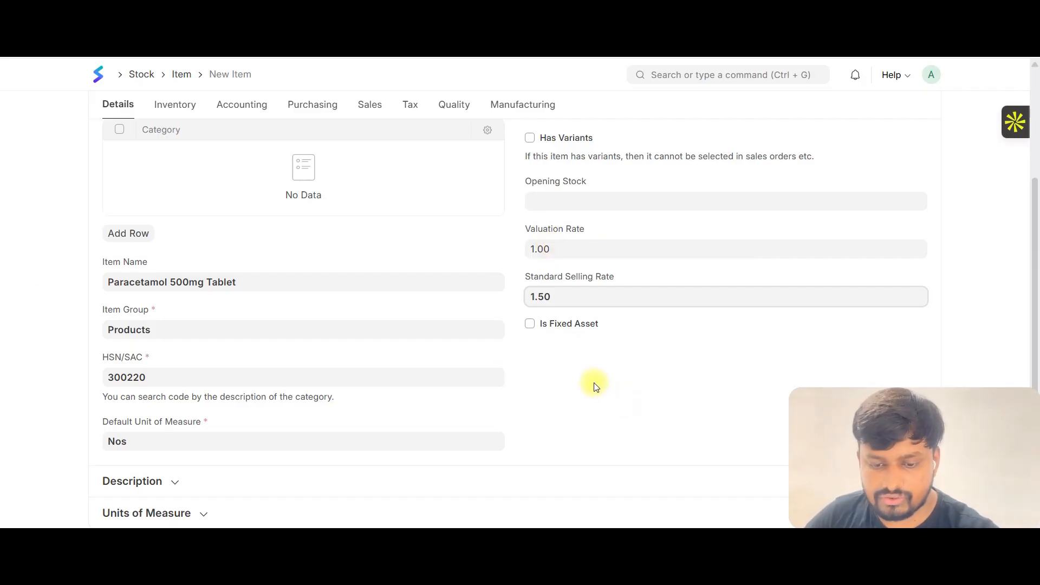
Enable Has Batch No and Has Expiry Date in the item's Serial Nos and Batches inventory settings.
scroll(162, 217, "up", 3)
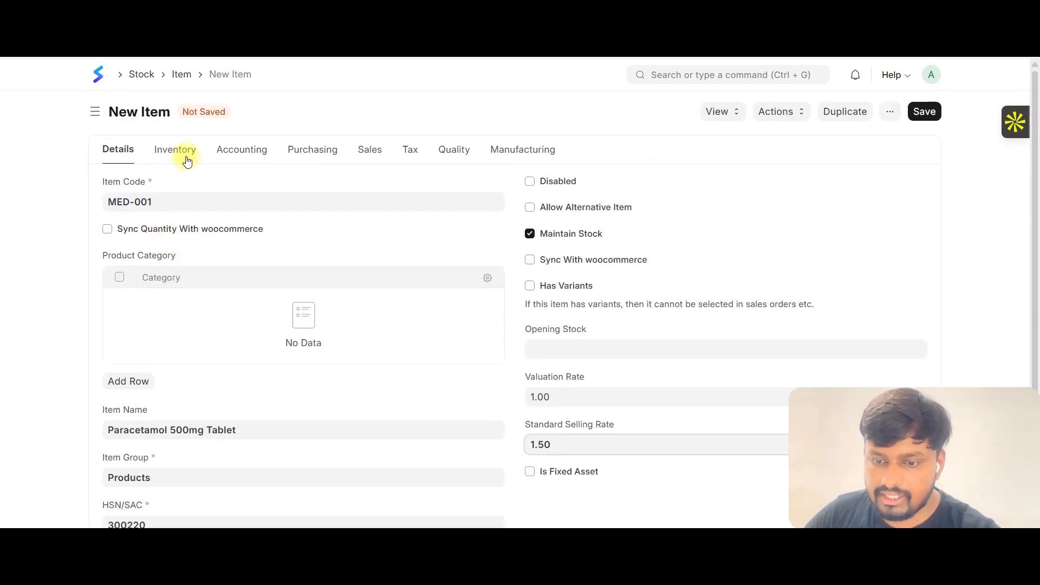
left_click(186, 158)
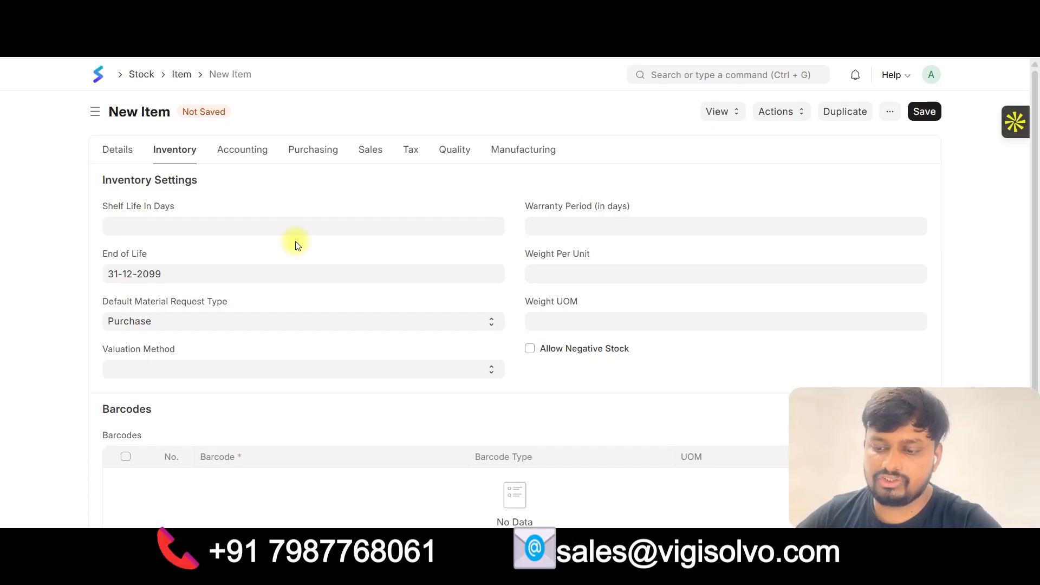
scroll(293, 243, "down", 2)
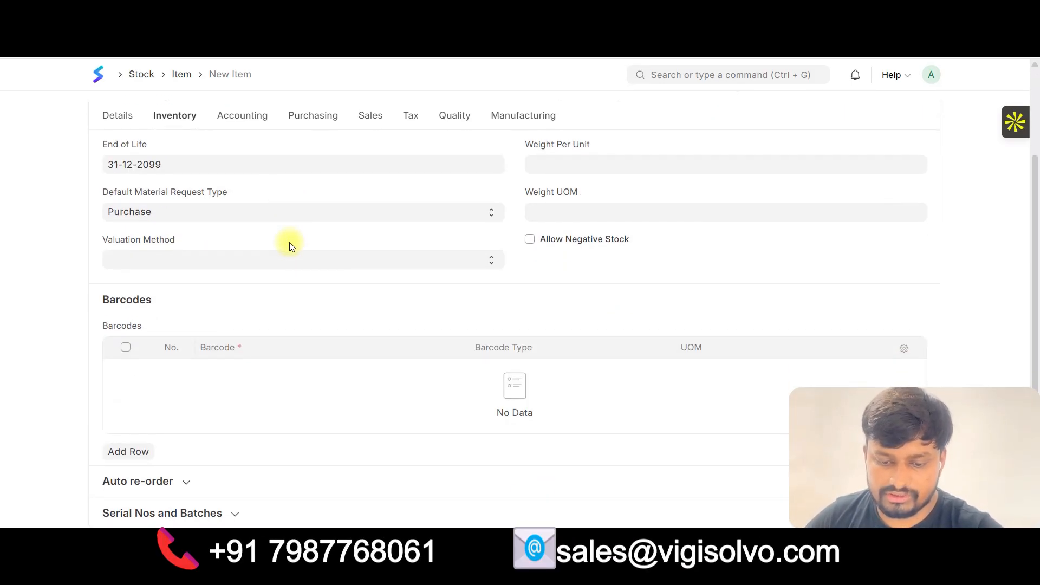
left_click(199, 514)
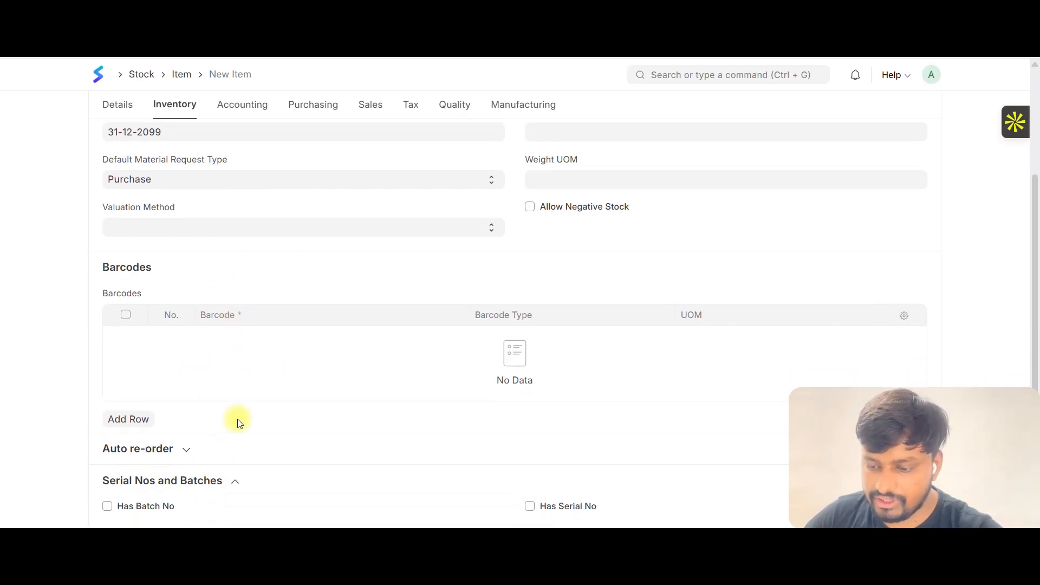
left_click(148, 505)
scroll(248, 352, "down", 2)
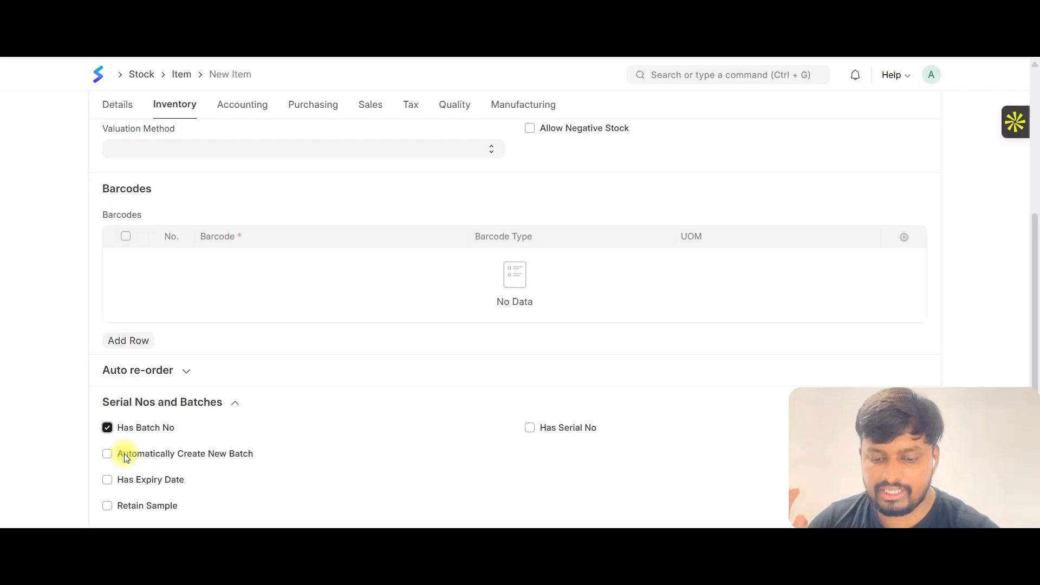
left_click(135, 486)
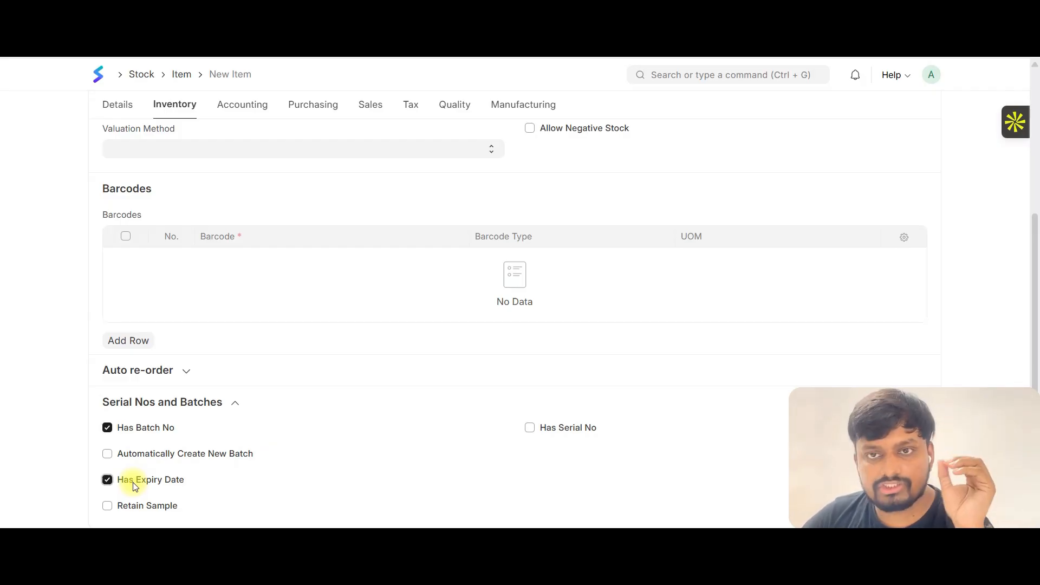
Select FIFO as the valuation method and clear the selection again.
scroll(389, 337, "up", 4)
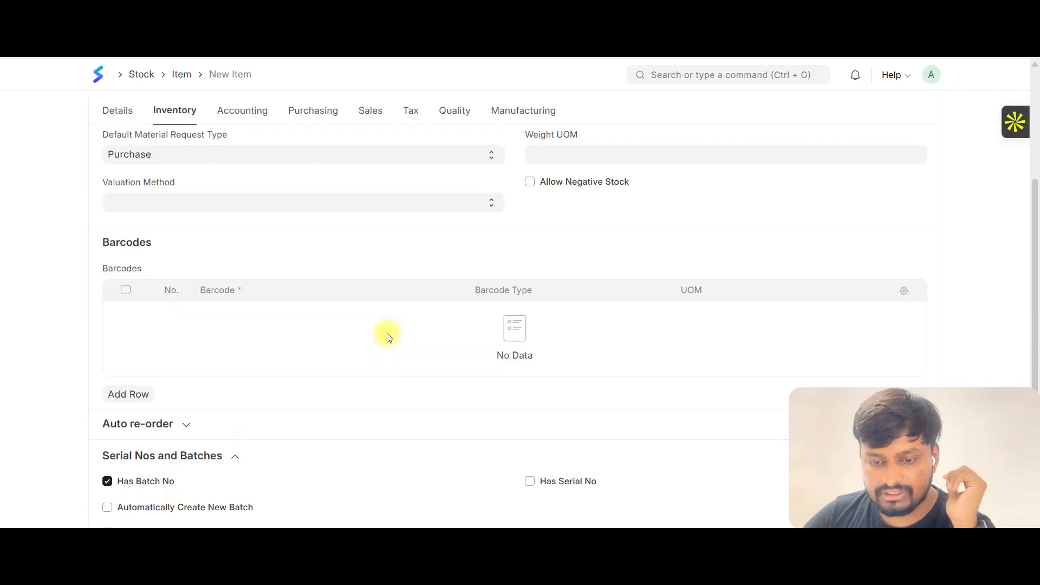
left_click(167, 374)
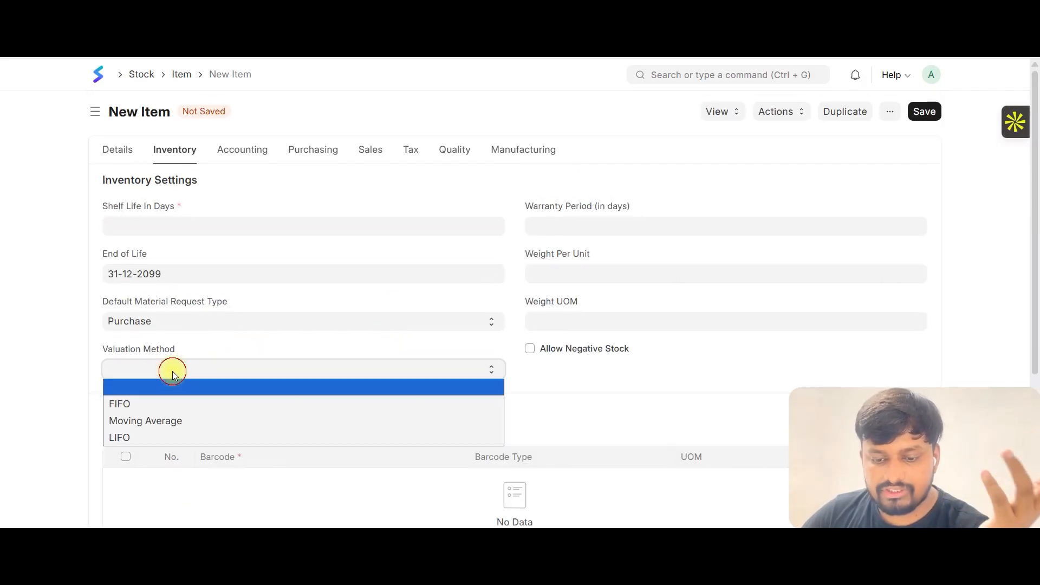
left_click(154, 410)
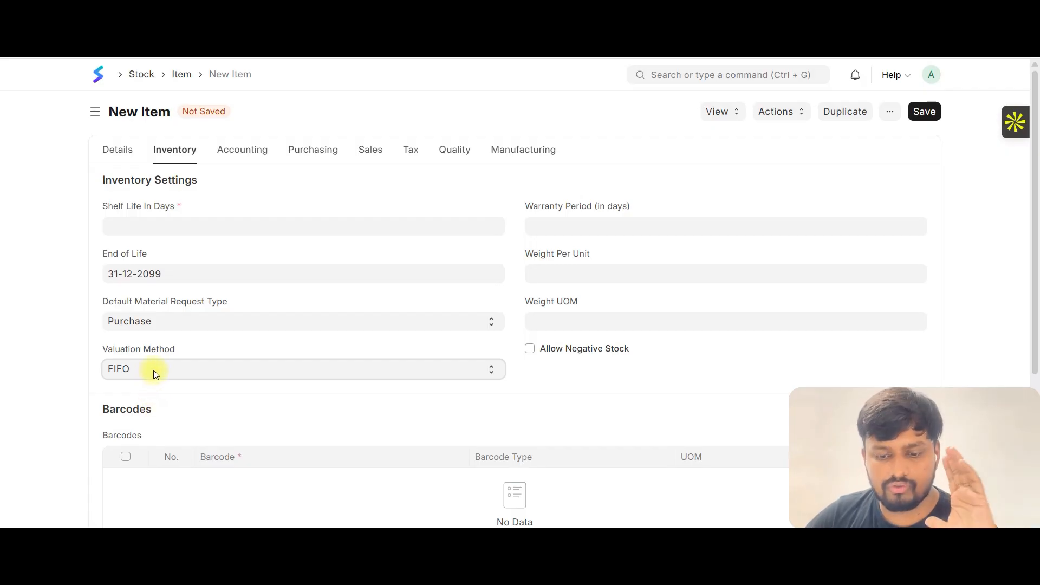
left_click(155, 374)
left_click(150, 386)
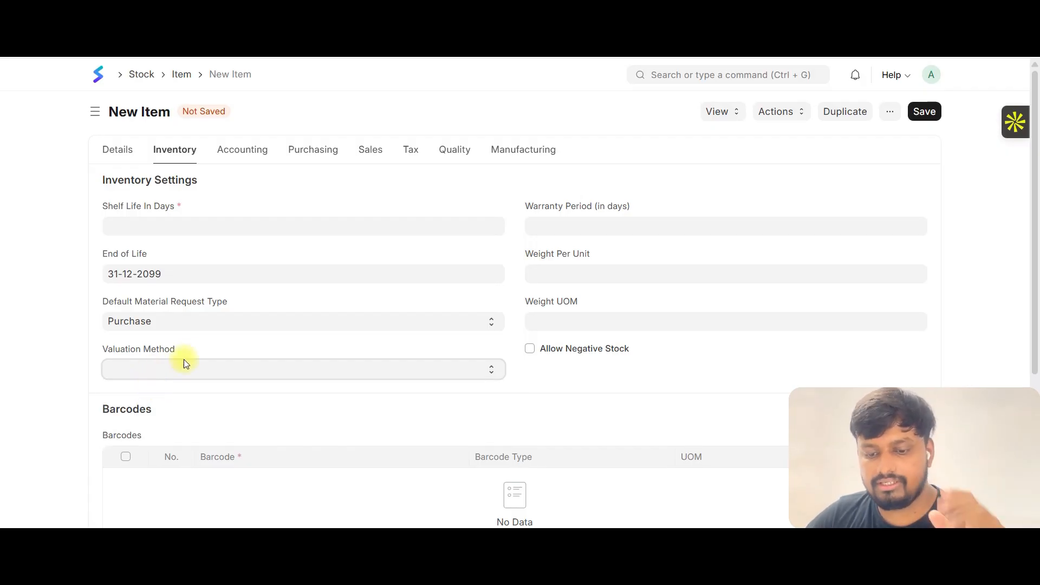
left_click(176, 321)
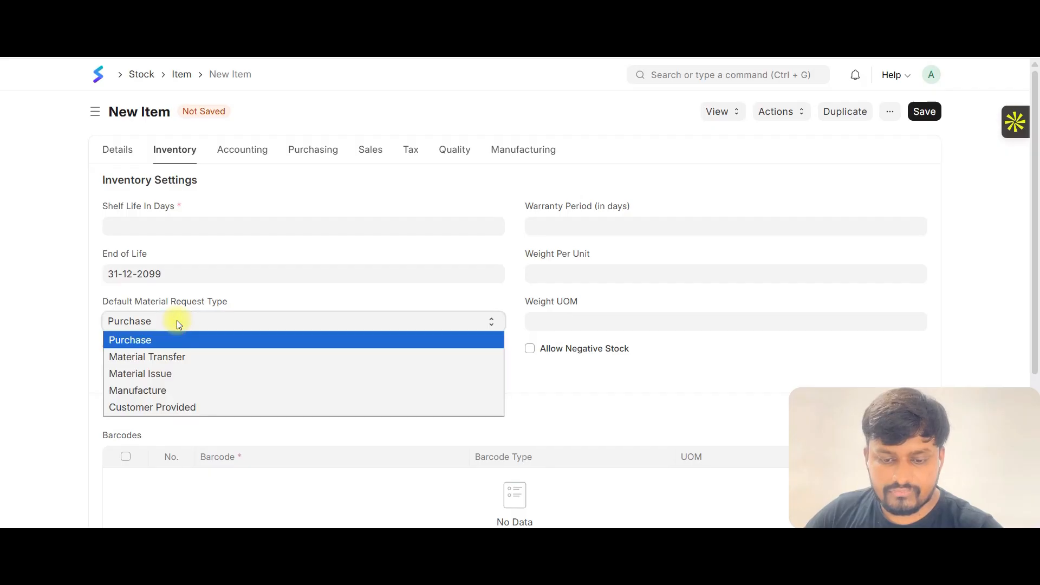
left_click(177, 321)
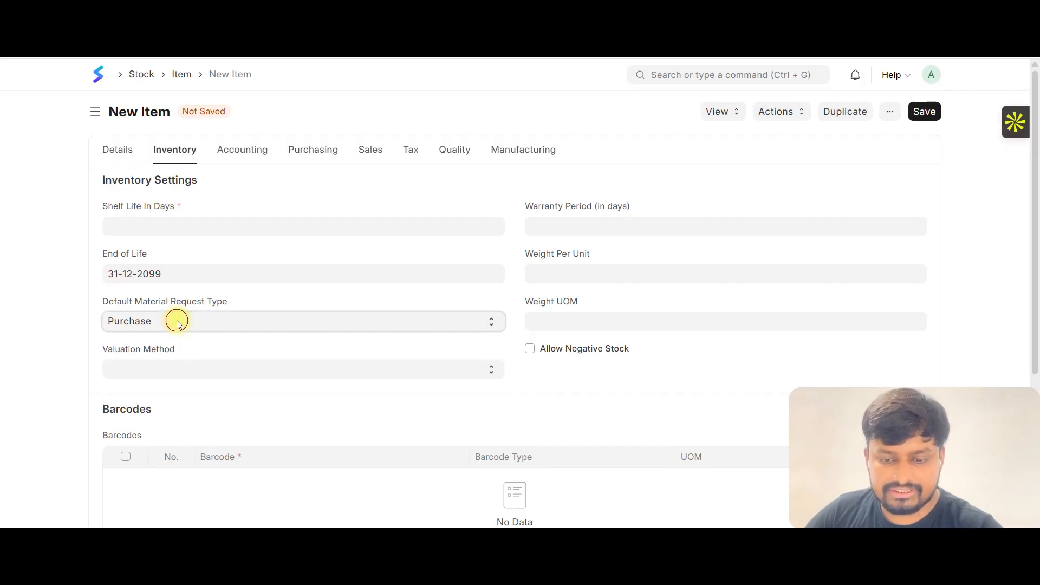
left_click(162, 227)
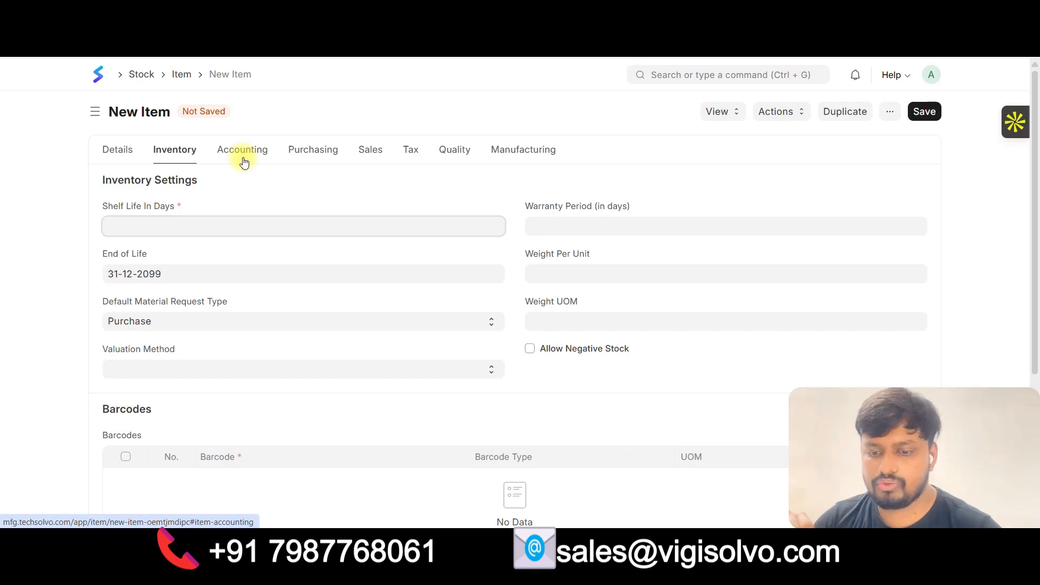
Add an item defaults row for the company in the item's Accounting settings.
left_click(260, 156)
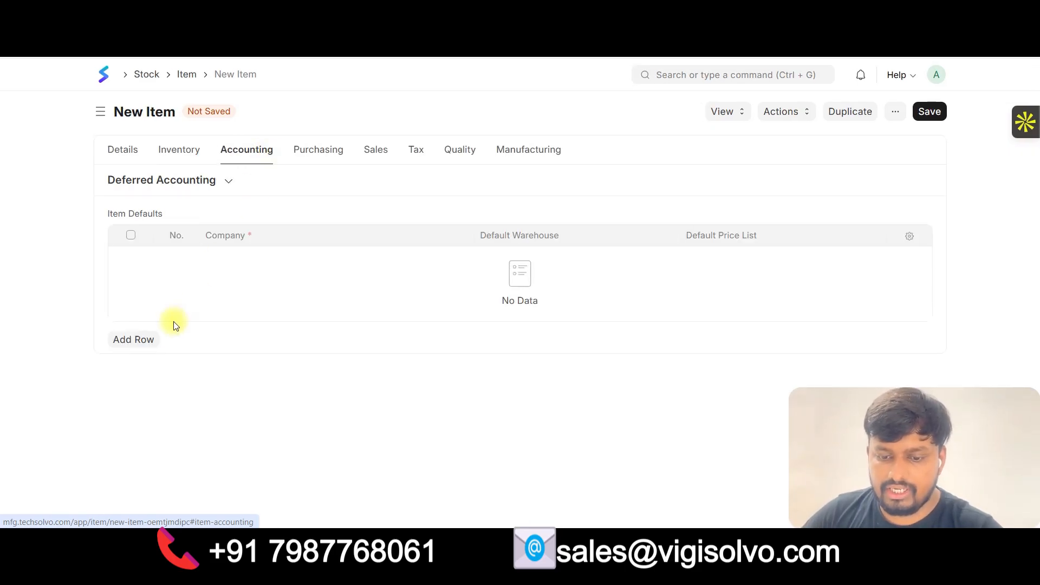
left_click(138, 339)
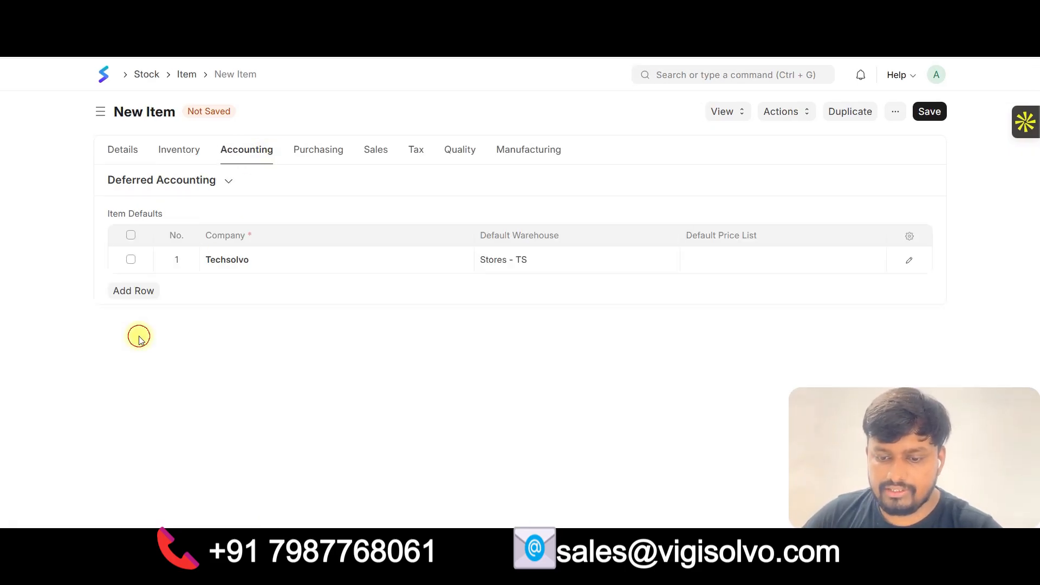
Review the item's Purchasing, Sales, Tax and Details settings.
left_click(320, 157)
left_click(375, 151)
left_click(415, 152)
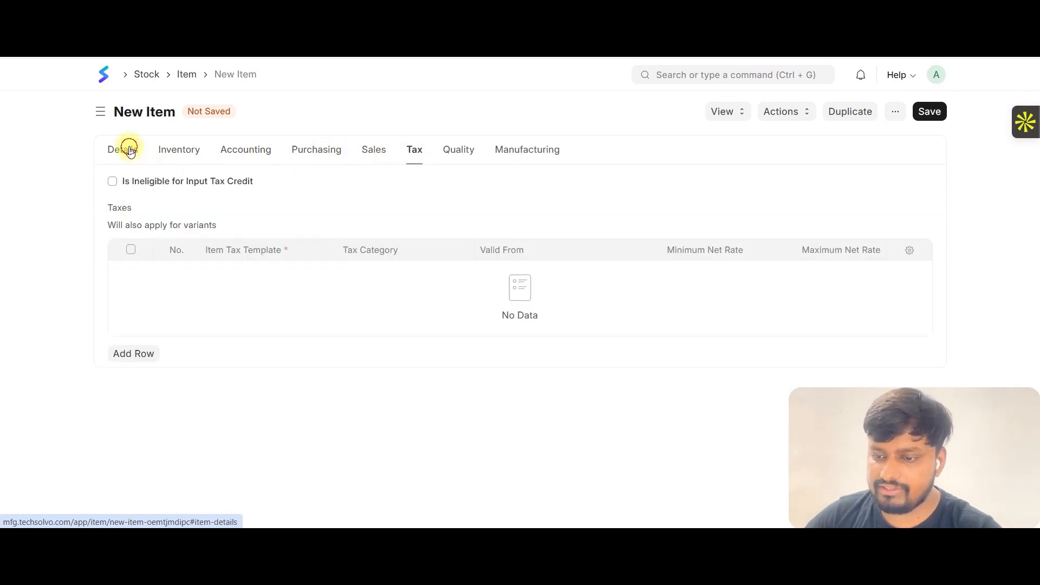
left_click(129, 150)
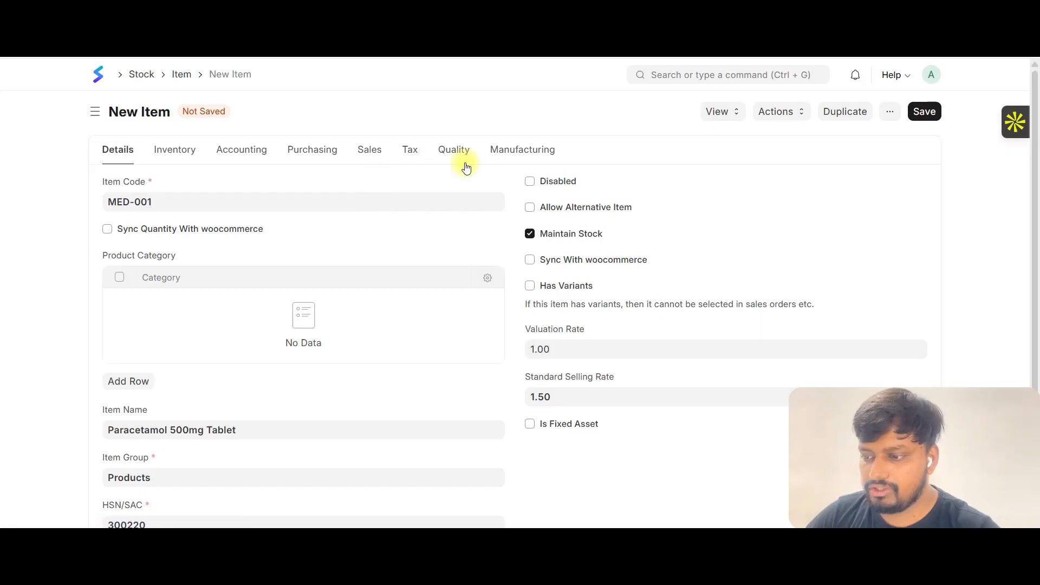
Try to save the new item.
left_click(924, 112)
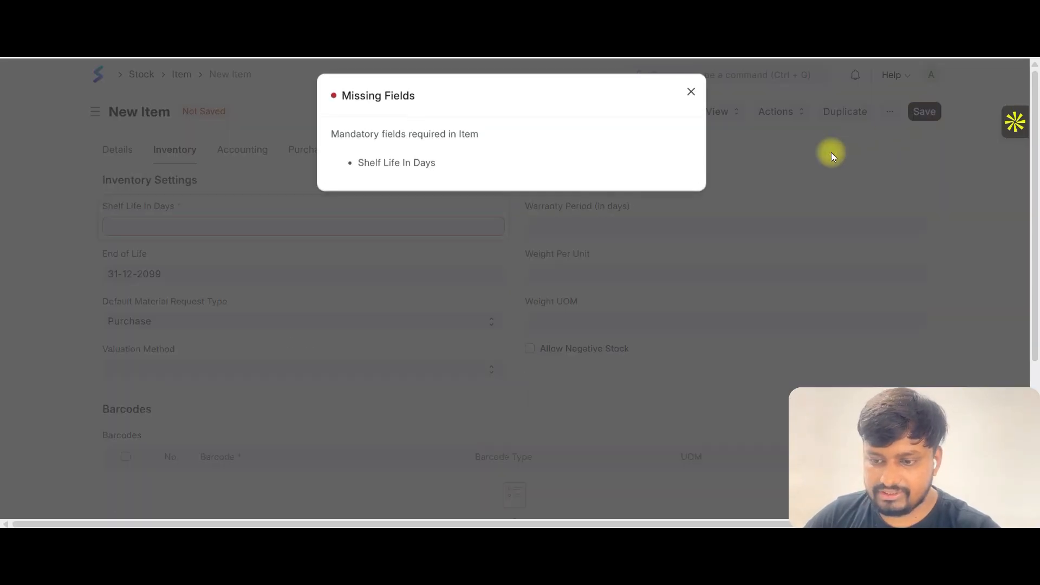
left_click(692, 94)
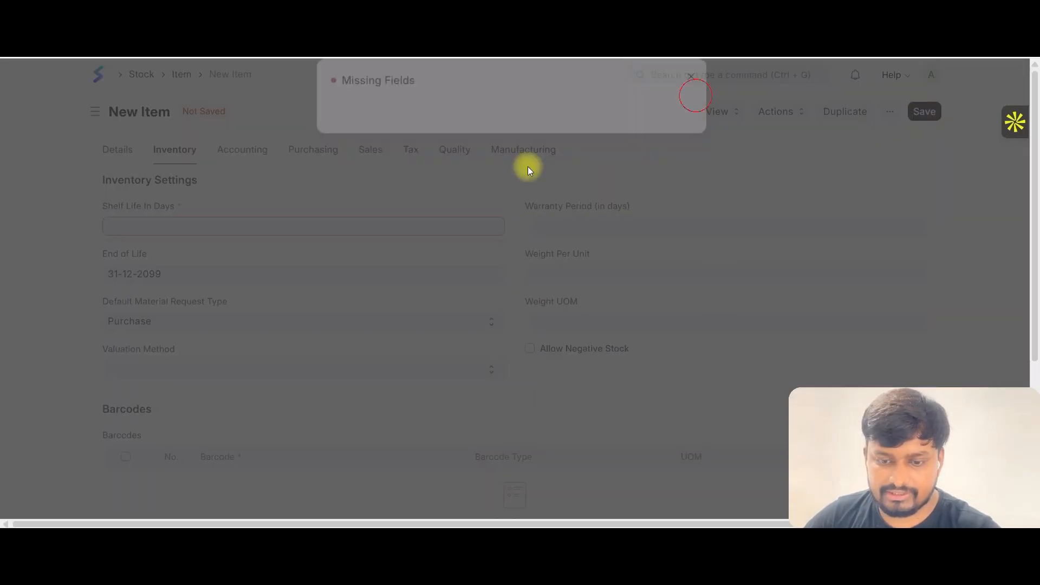
Set the mandatory Shelf Life In Days to 1000.
left_click(181, 226)
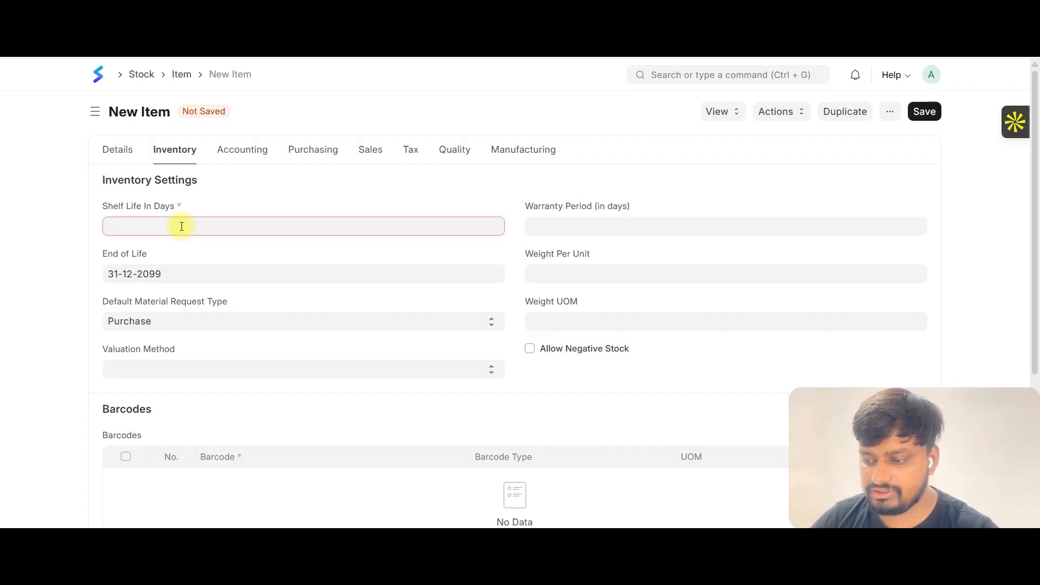
type("1000")
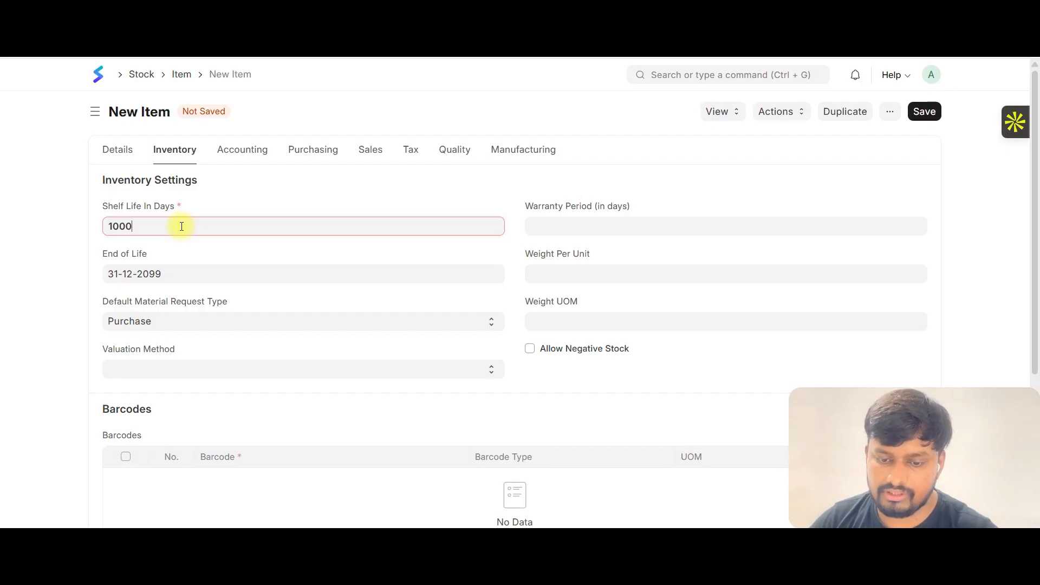
left_click(43, 269)
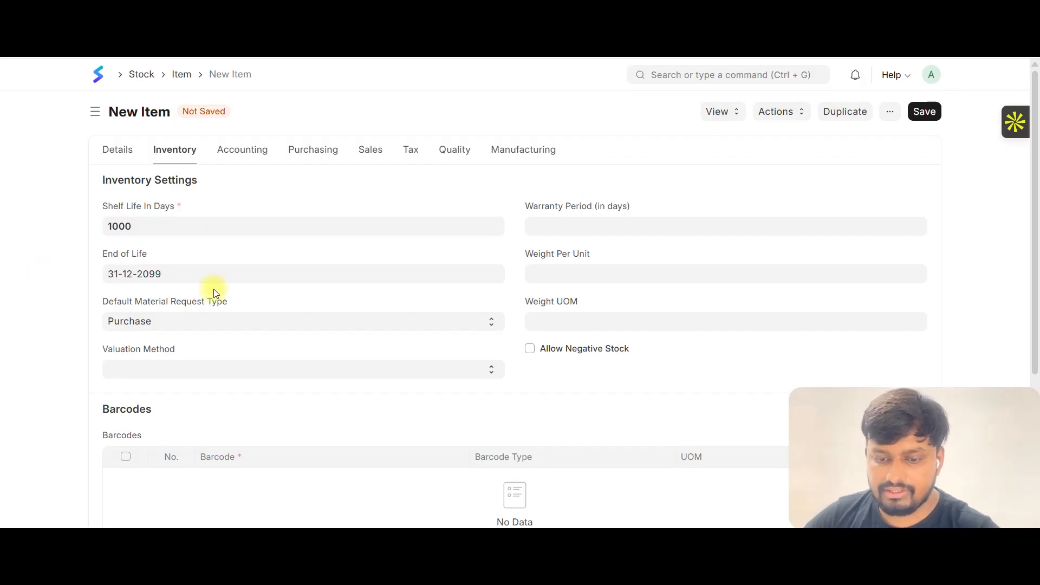
Set the item's End of Life date to 31-12-2030.
left_click(204, 274)
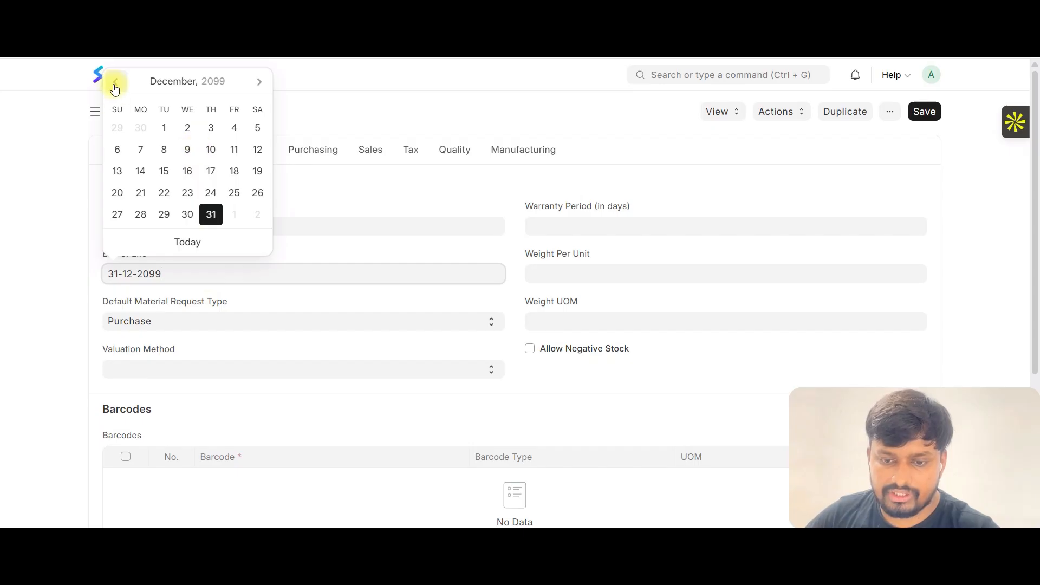
left_click(197, 81)
left_click(190, 94)
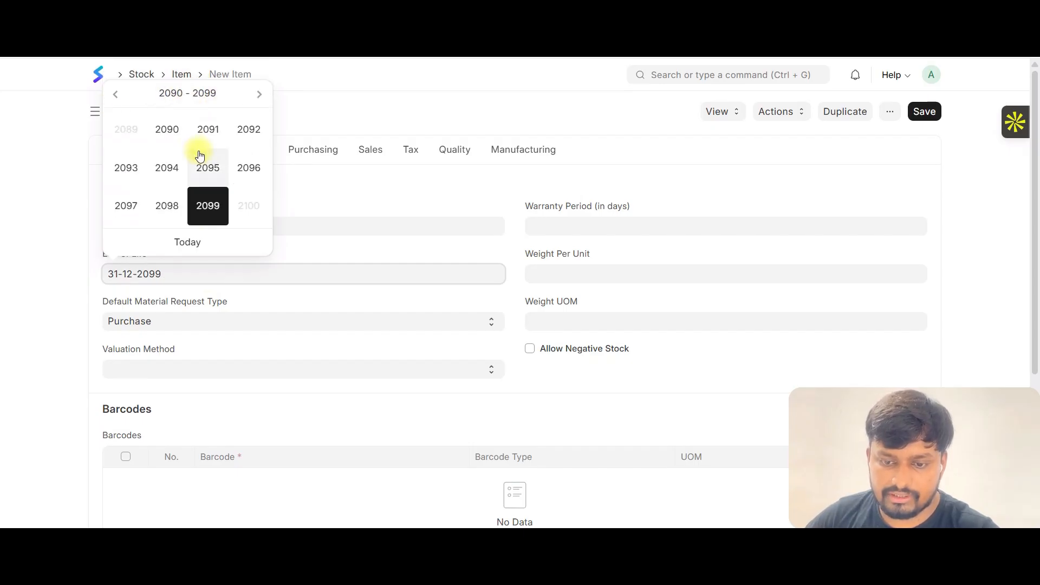
left_click(119, 100)
left_click(118, 100)
left_click(118, 100)
left_click(118, 100)
left_click(119, 100)
left_click(119, 101)
left_click(118, 100)
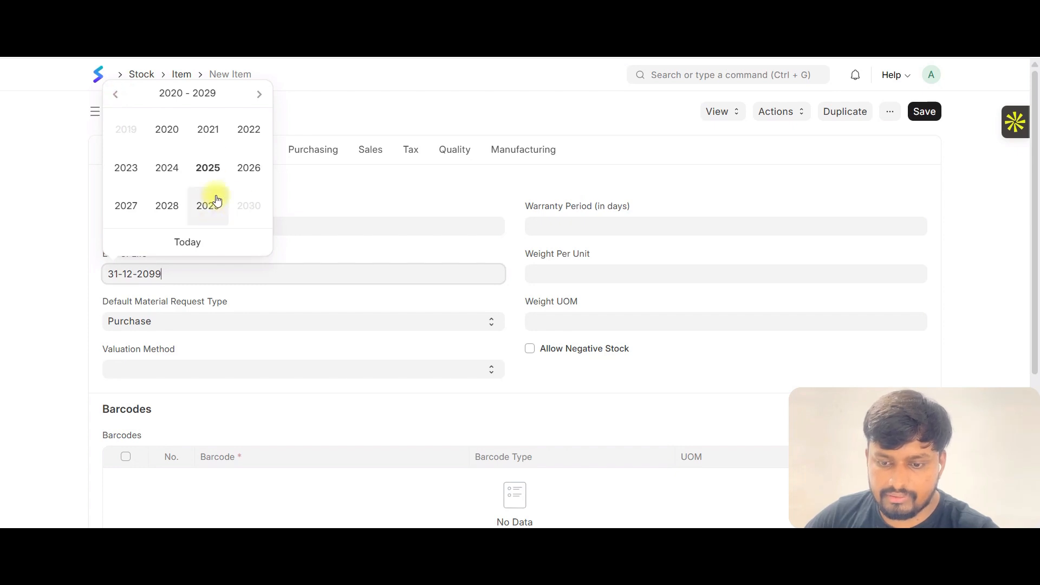
left_click(258, 95)
left_click(175, 130)
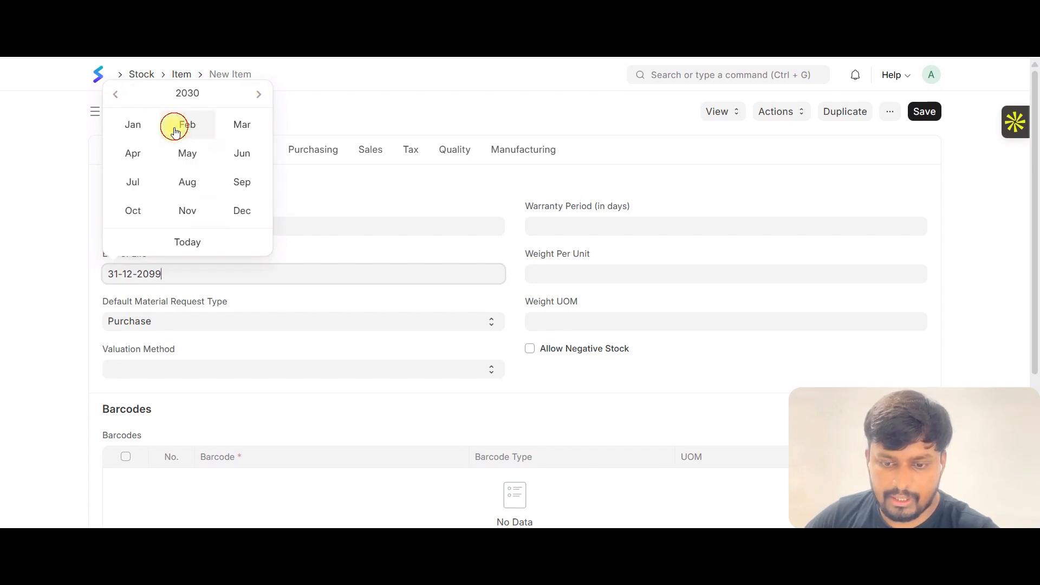
left_click(223, 222)
left_click(72, 283)
left_click(166, 274)
key("BackSpace")
key("BackSpace")
type("30")
key("Escape")
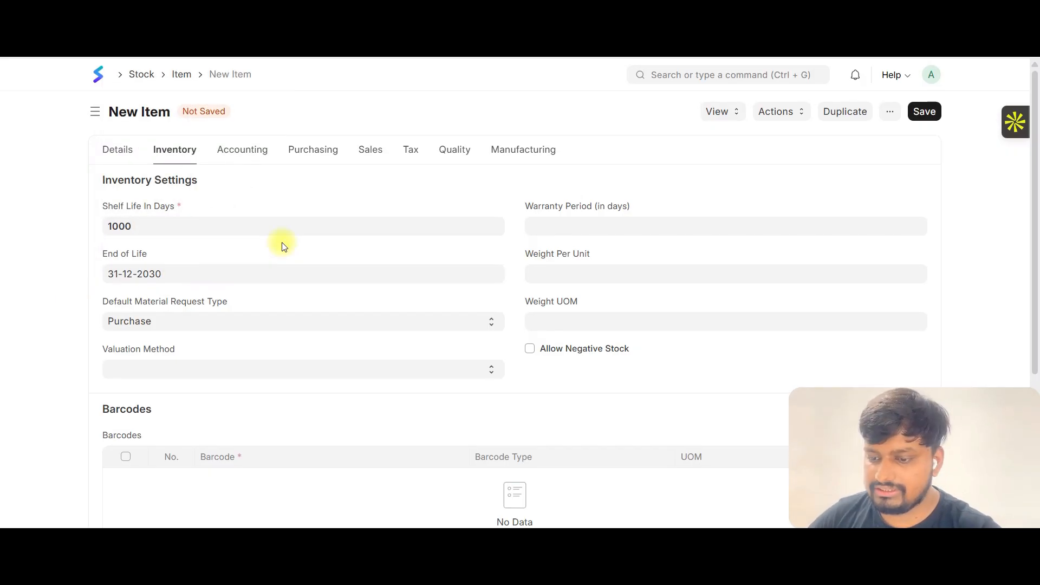
left_click(121, 157)
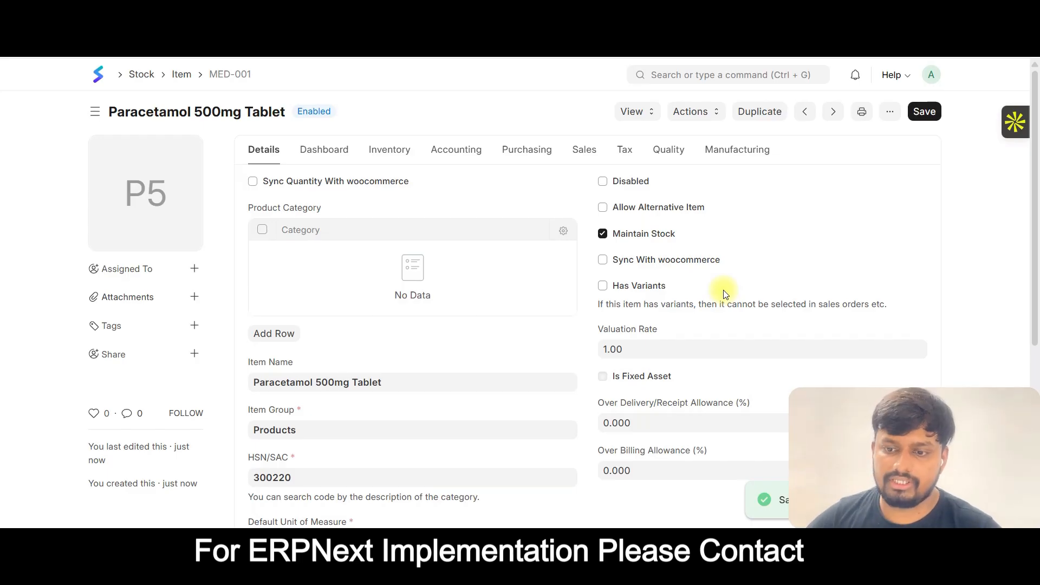
In a new browser tab, search Google Images for paracetamol tablet and open the first result.
mouse_move(160, 197)
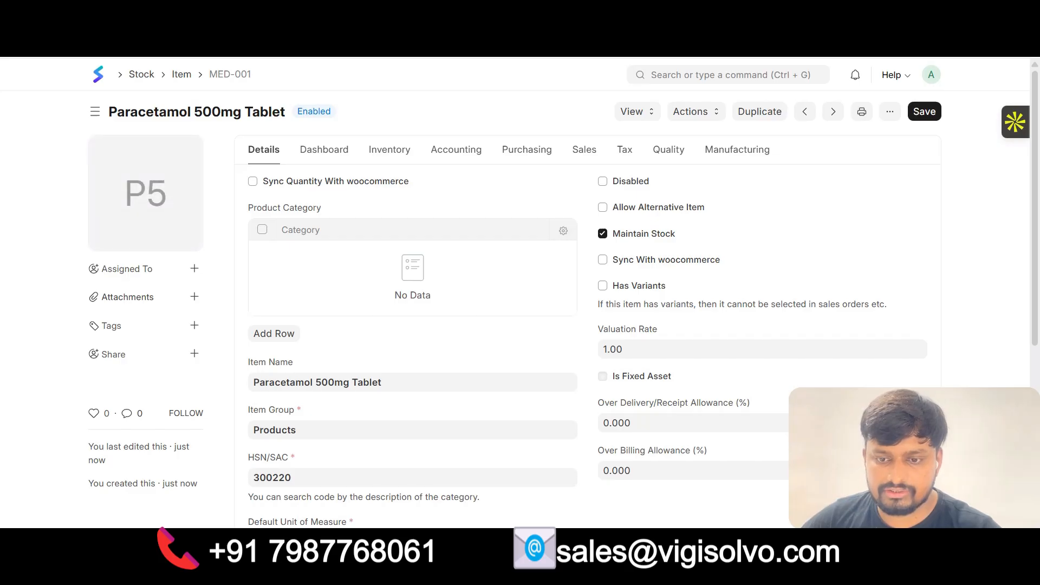
key("ctrl+t")
type("prac")
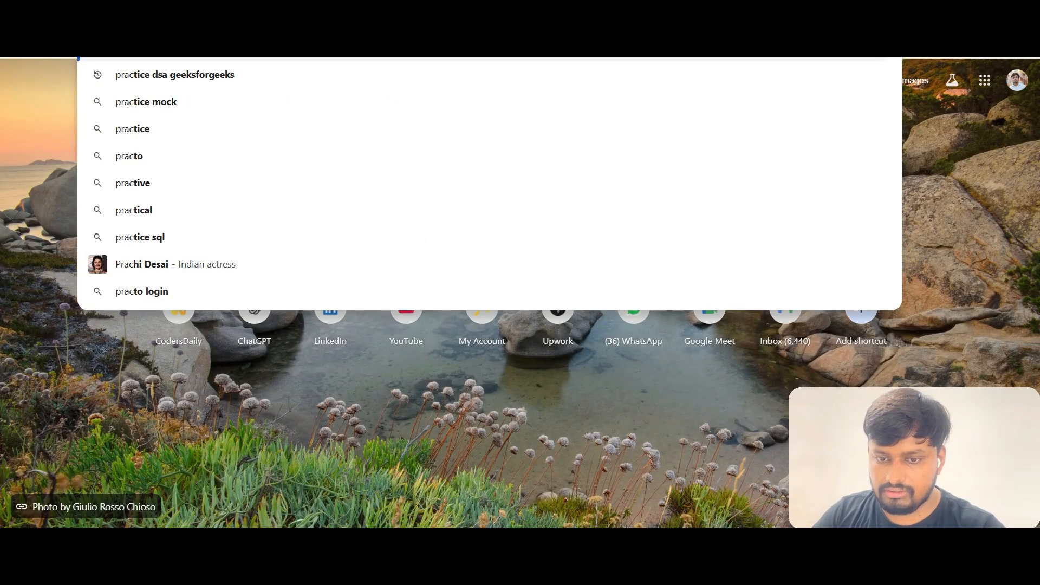
type("etamol")
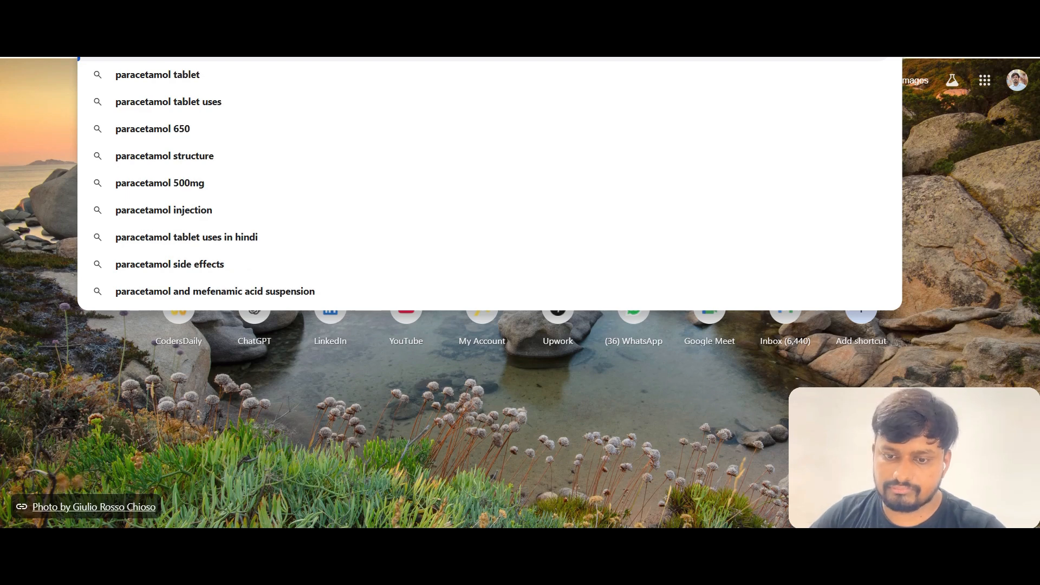
key("Return")
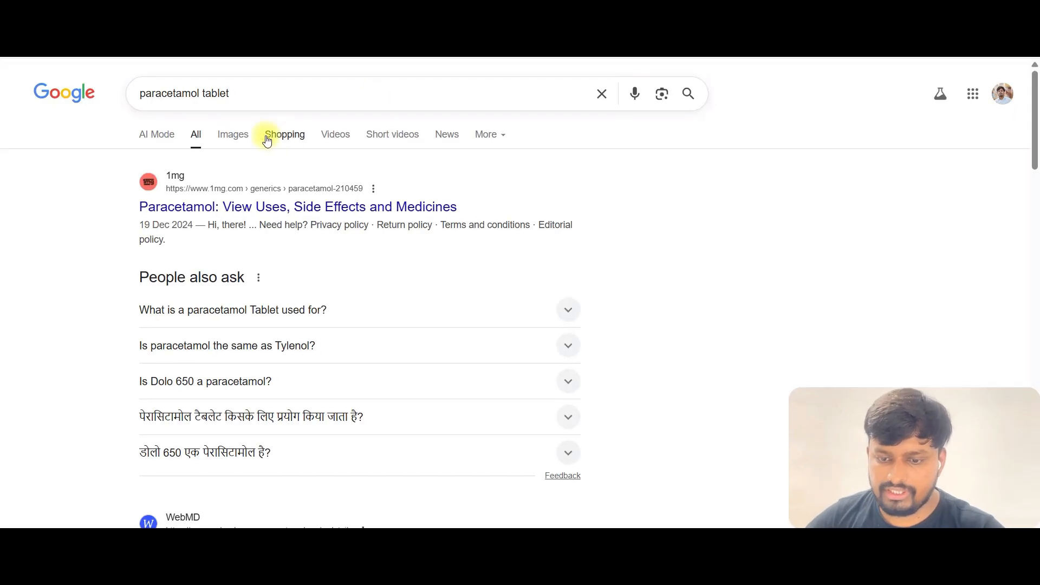
left_click(239, 142)
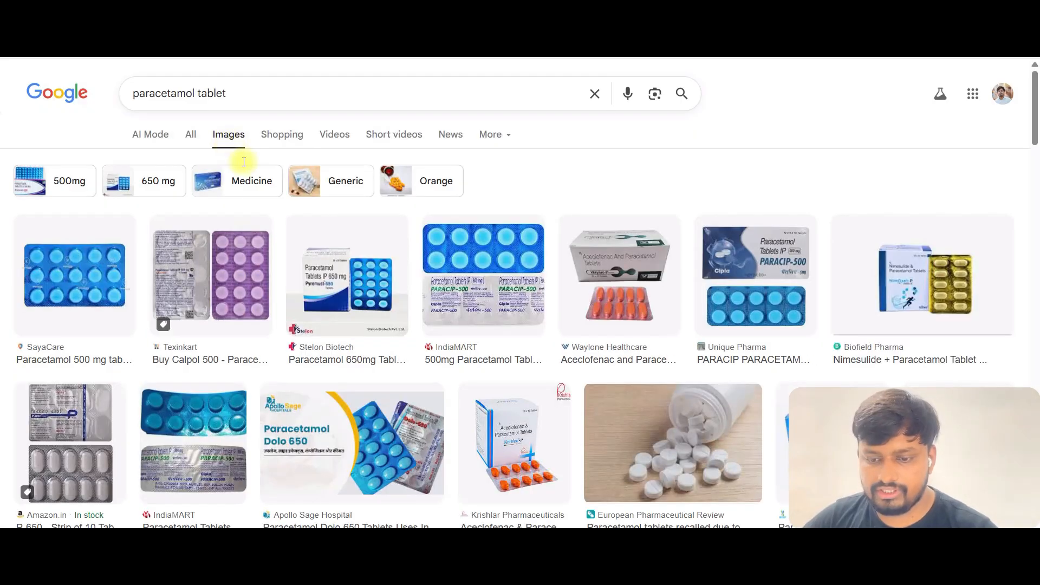
left_click(85, 268)
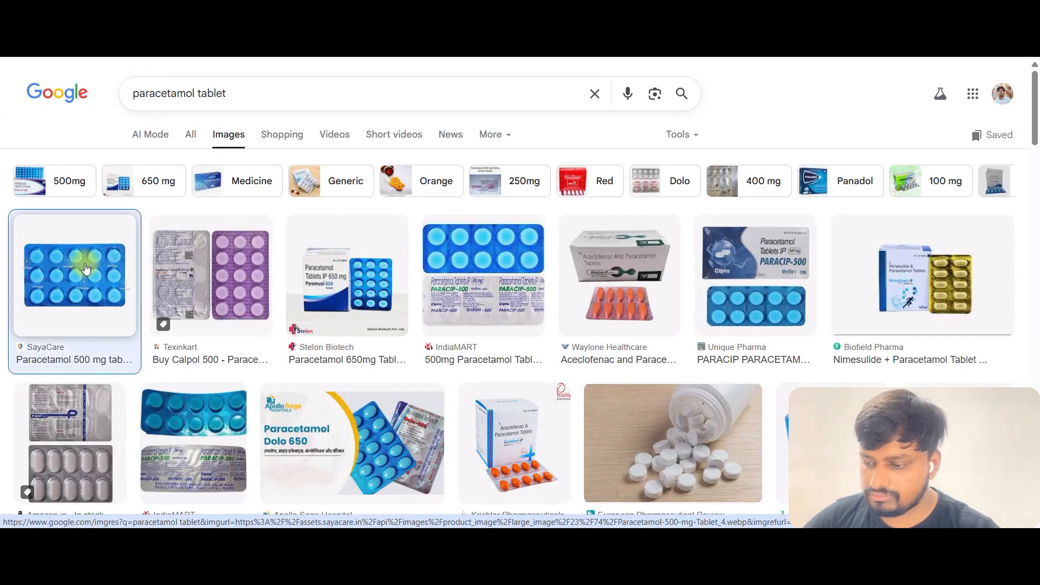
Save the Paracetamol 500 mg tablet image to the computer.
right_click(783, 314)
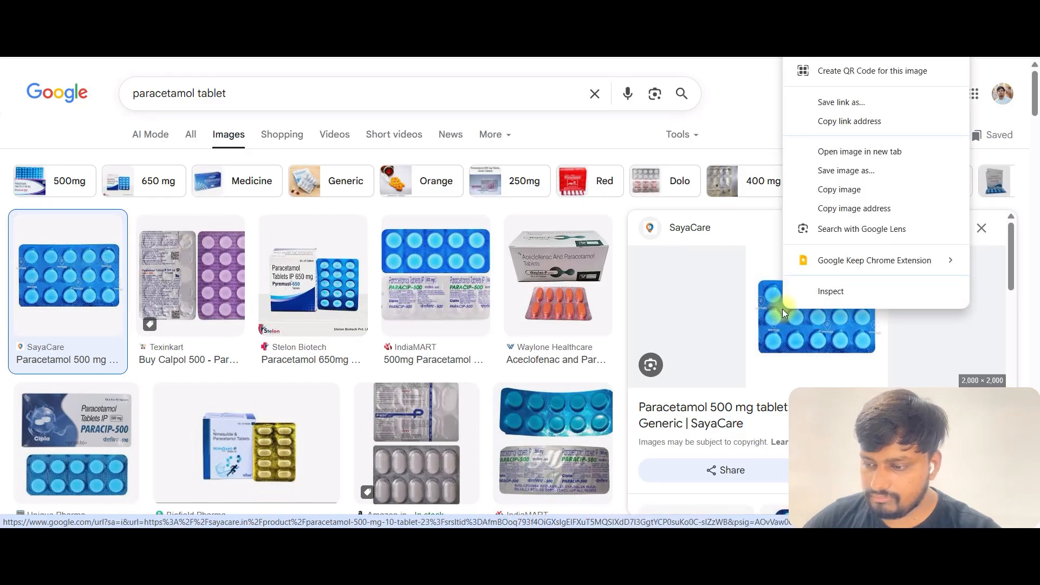
left_click(842, 170)
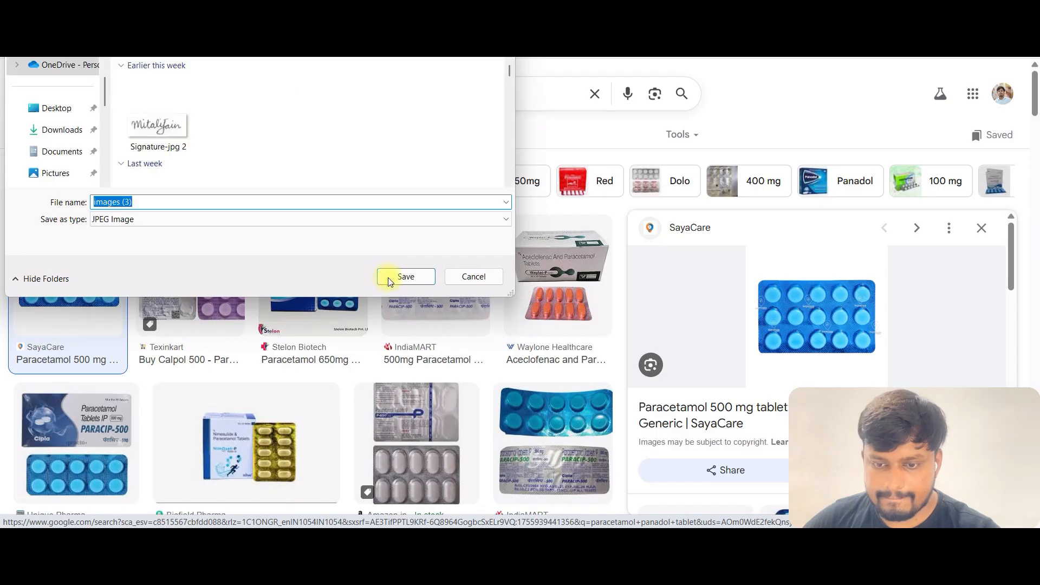
left_click(405, 278)
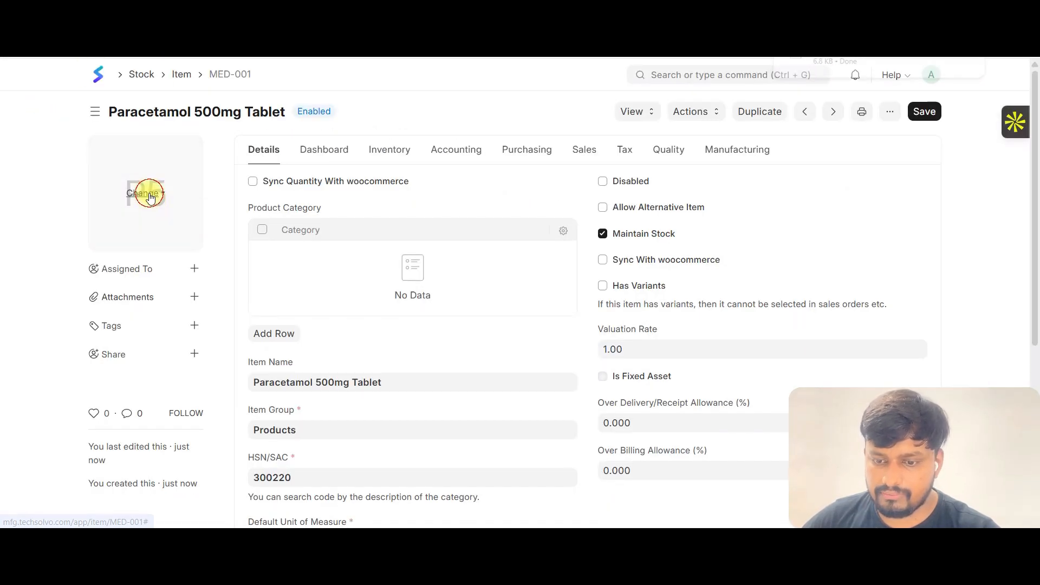
Upload the saved images (3) picture from the device as the item's image.
left_click(148, 193)
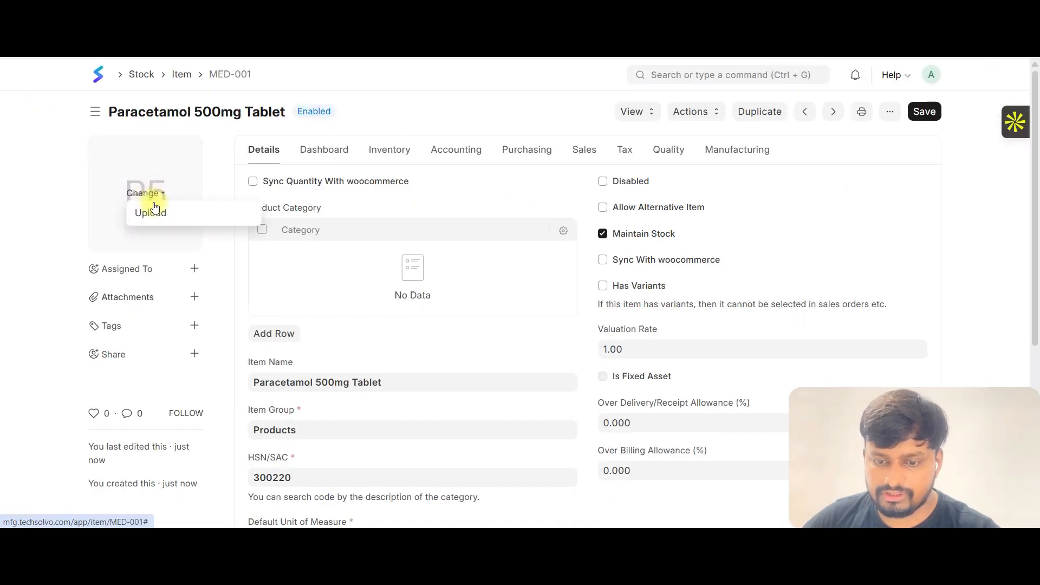
left_click(153, 212)
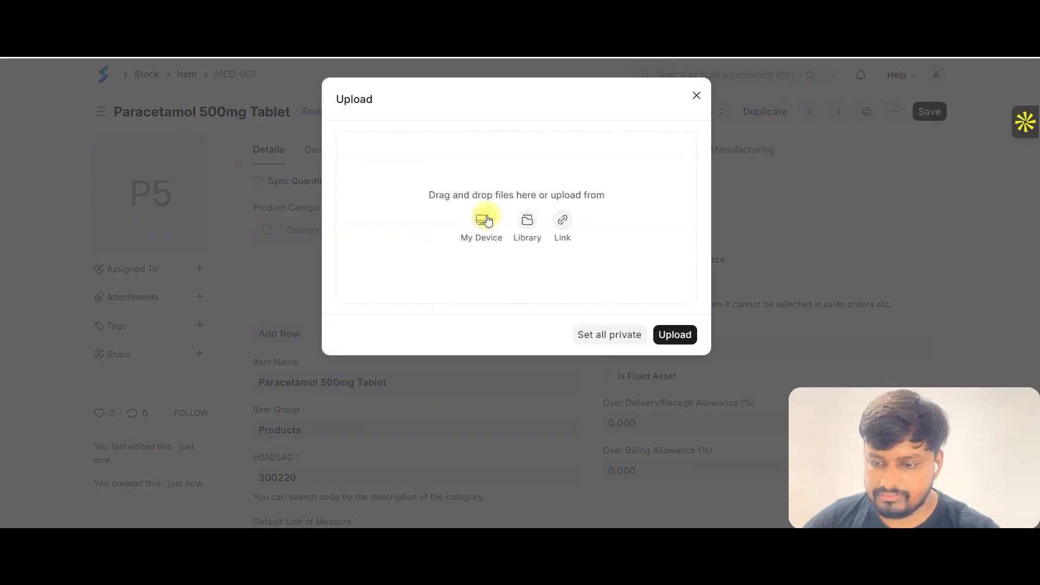
left_click(487, 216)
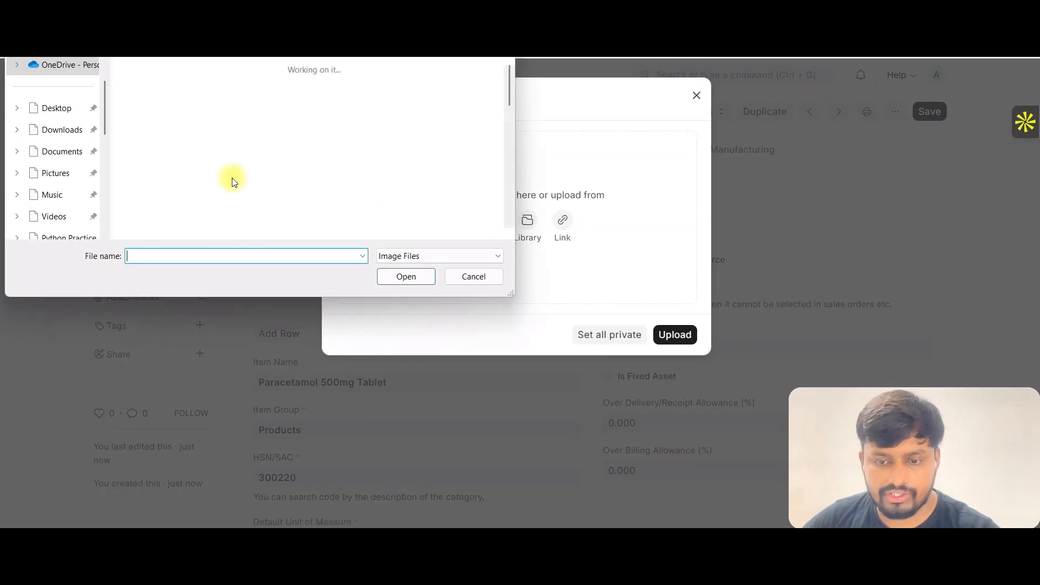
left_click(160, 109)
left_click(401, 276)
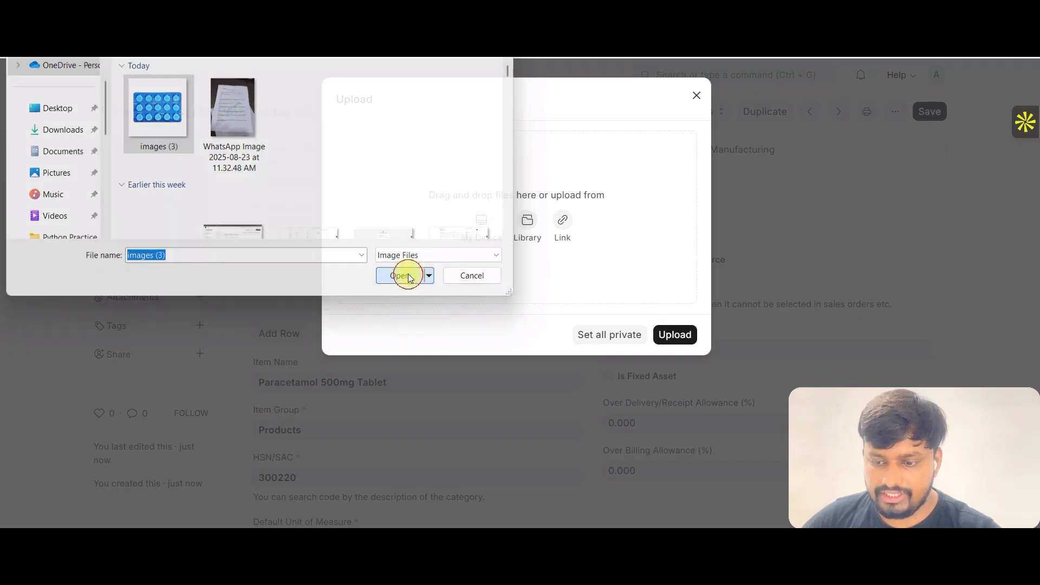
left_click(444, 178)
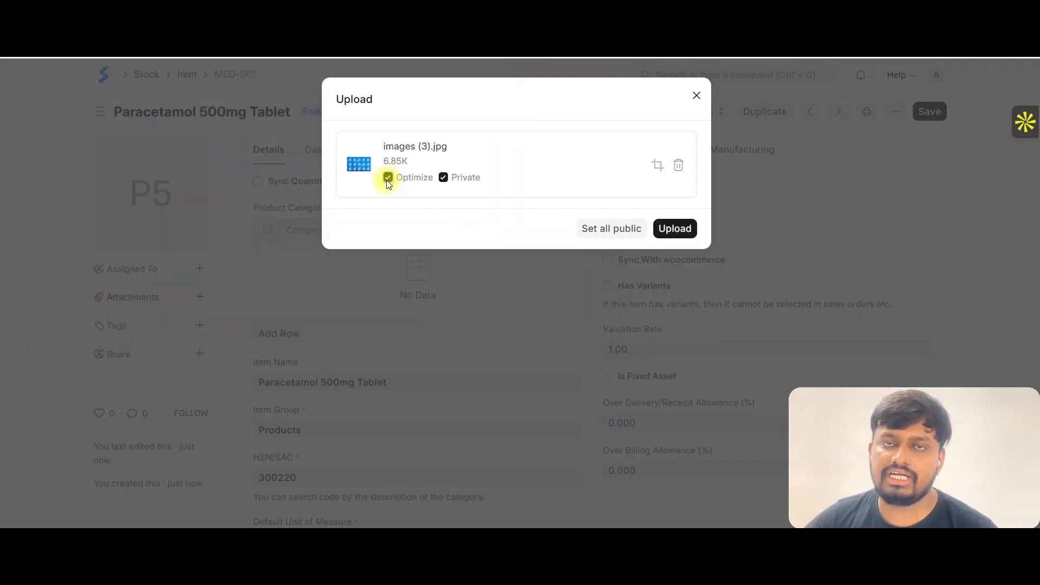
left_click(675, 234)
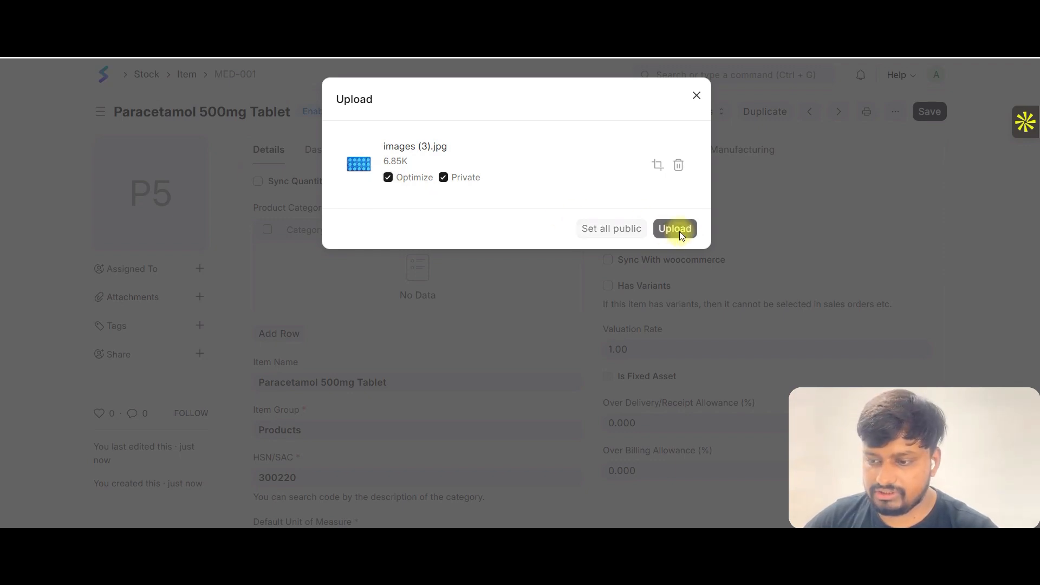